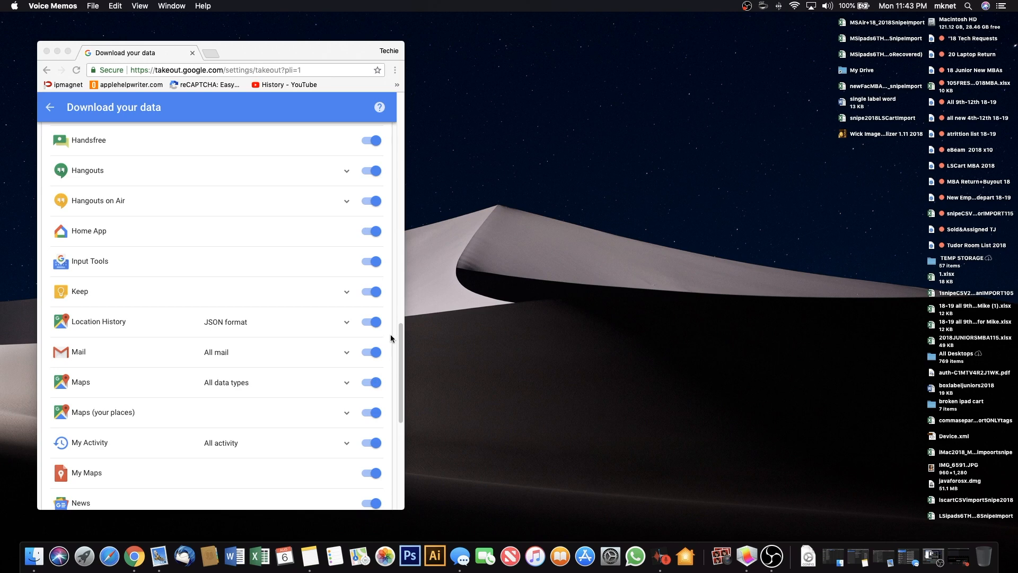
# Bring the Chrome window with Takeout's Download your data page to the front.
pyautogui.click(405, 363)
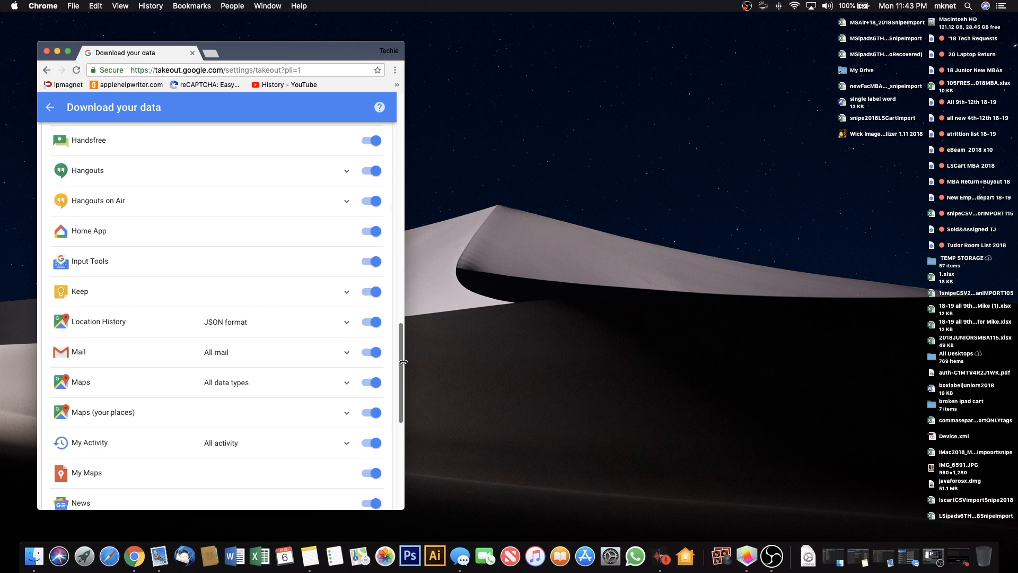
# Browse the product list and deselect every Google product with Select None.
pyautogui.scroll(3, 403, 356)
pyautogui.scroll(7, 402, 351)
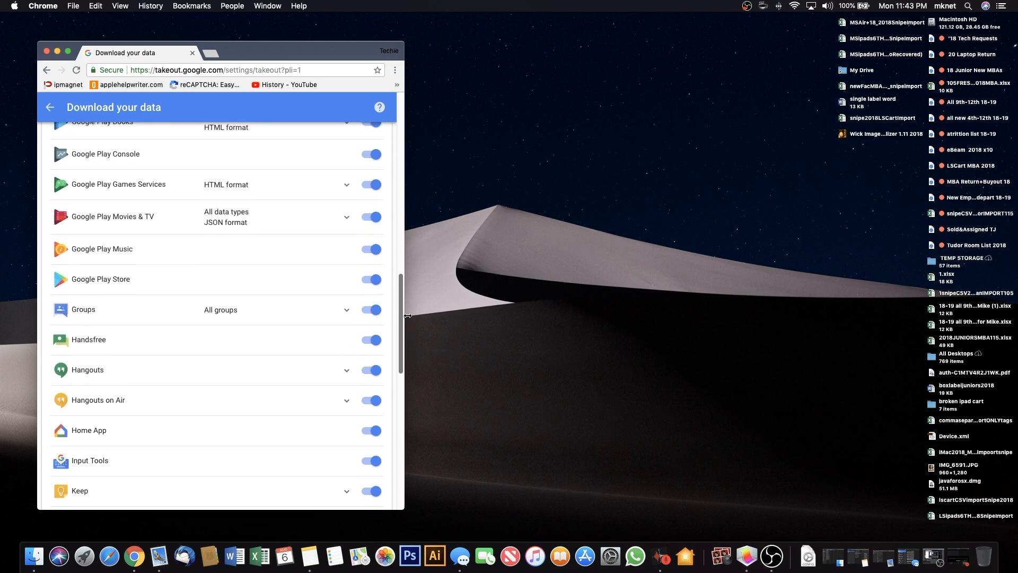
pyautogui.scroll(20, 409, 301)
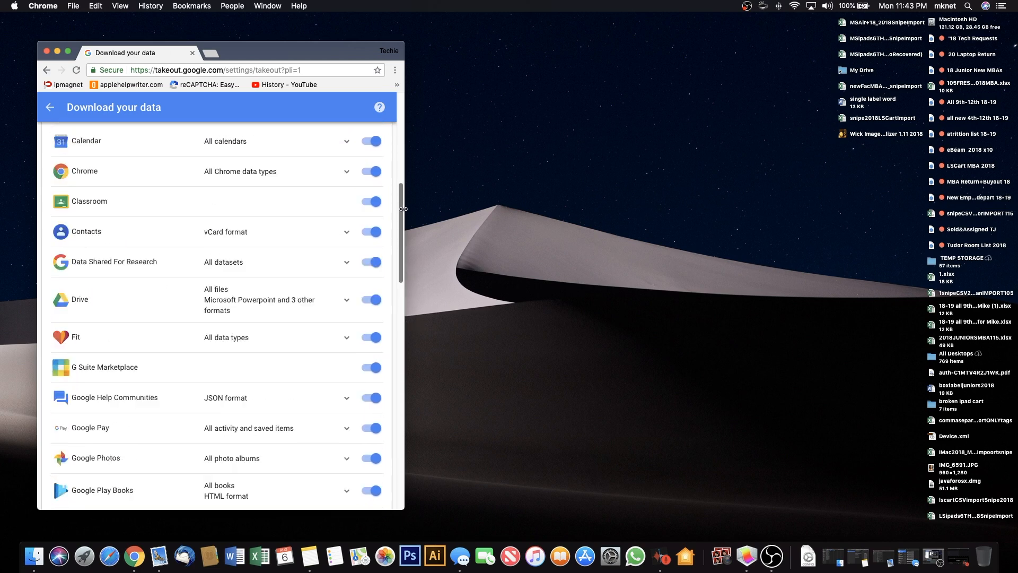
pyautogui.scroll(-5, 397, 149)
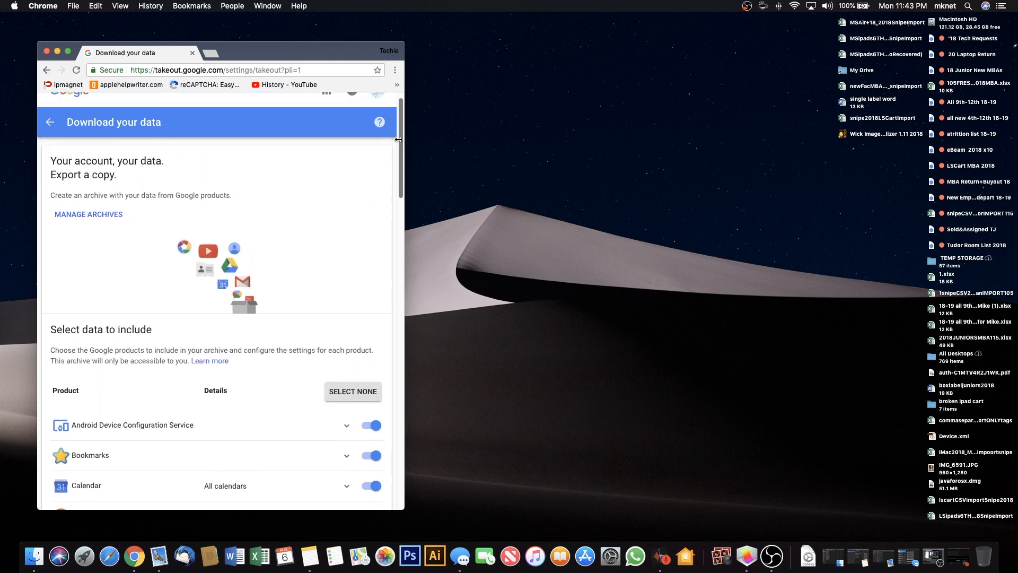
pyautogui.scroll(-4, 404, 188)
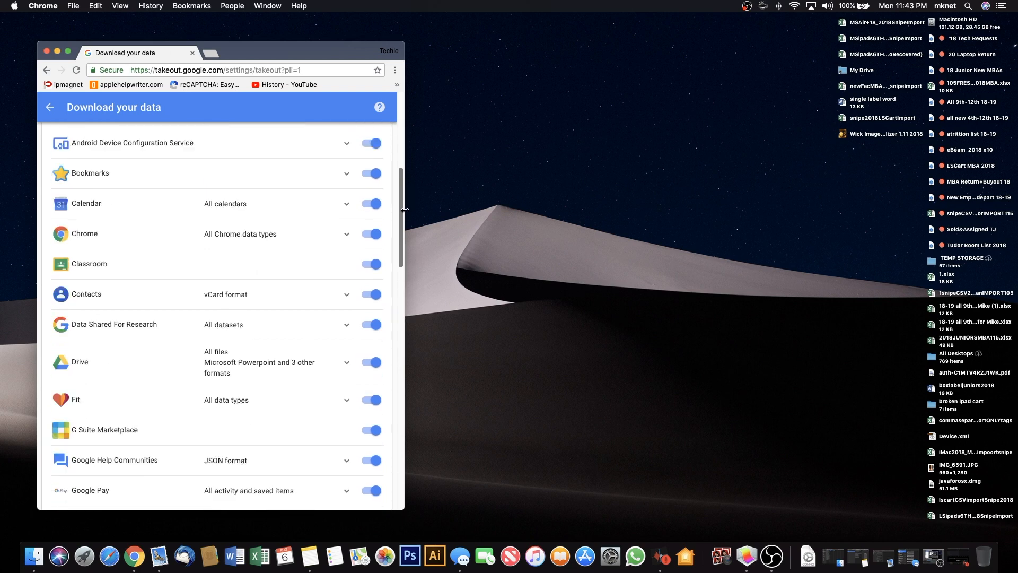
pyautogui.scroll(-11, 407, 209)
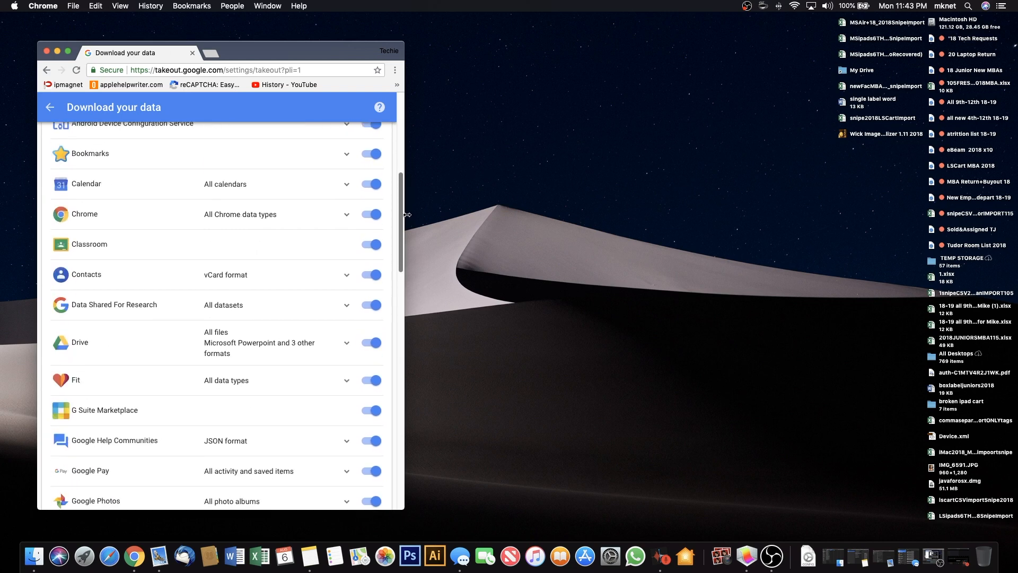
pyautogui.scroll(-6, 413, 285)
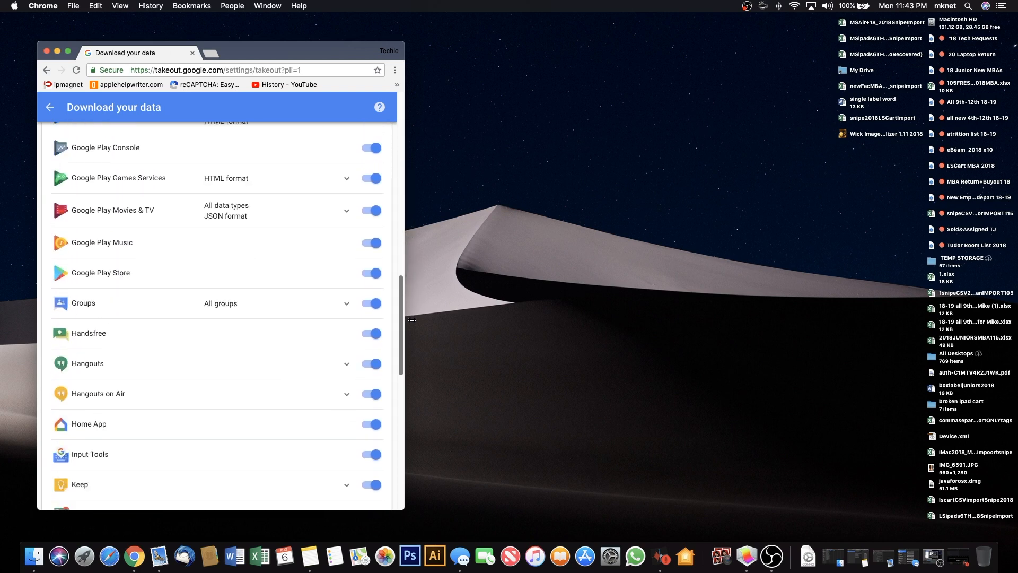
pyautogui.scroll(15, 415, 239)
pyautogui.scroll(9, 358, 328)
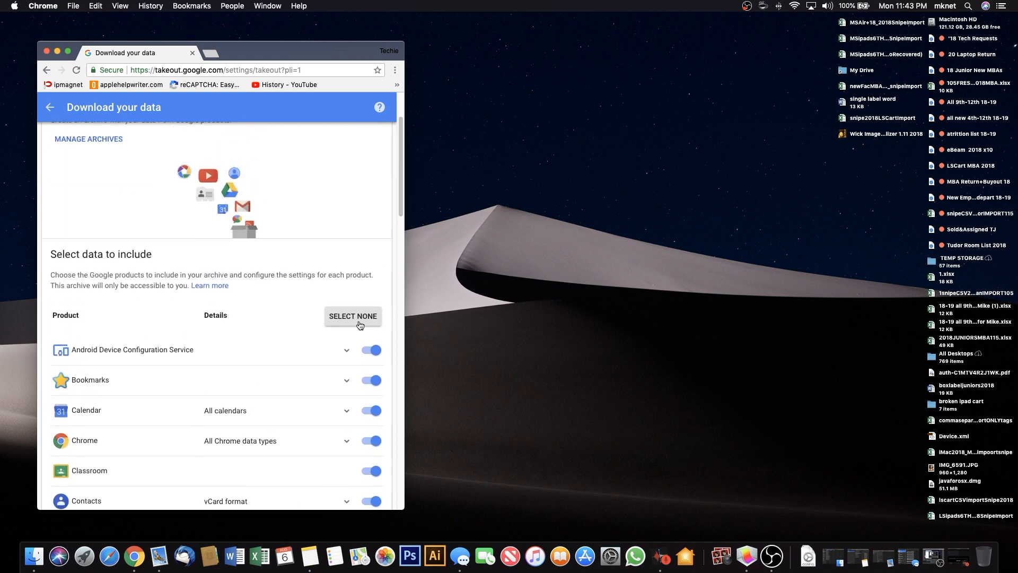
pyautogui.click(356, 322)
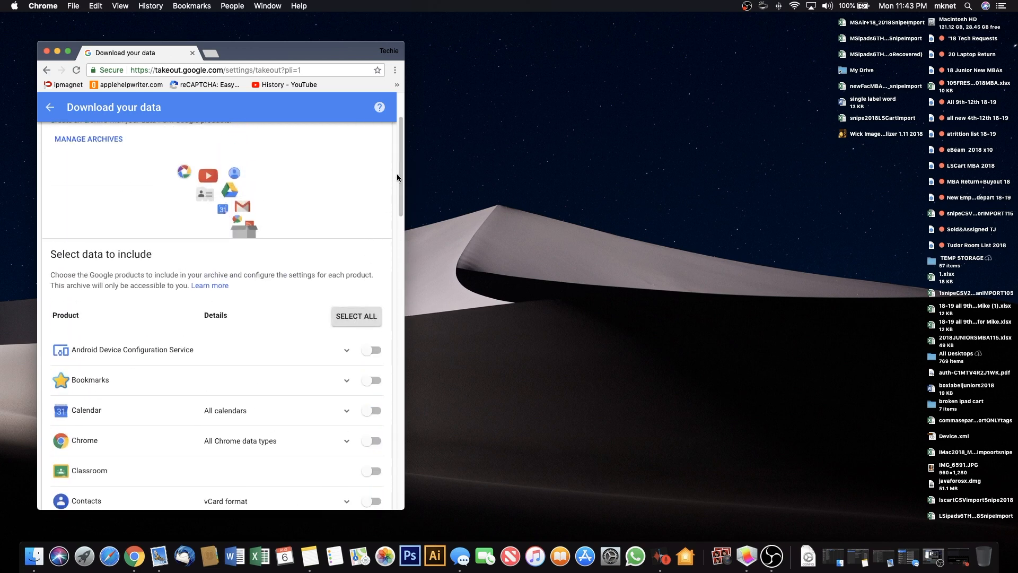
# Switch on Mail only and scroll down to the Next button.
pyautogui.moveTo(397, 173); pyautogui.dragTo(391, 396)
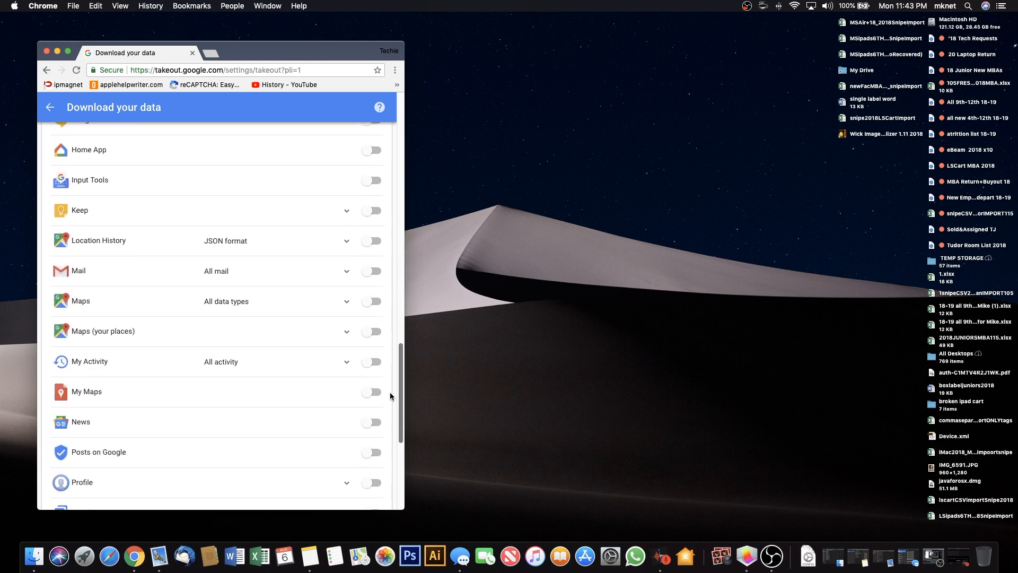
pyautogui.click(367, 270)
pyautogui.moveTo(403, 374)
pyautogui.mouseDown()
pyautogui.moveTo(396, 127)
pyautogui.moveTo(407, 400)
pyautogui.moveTo(403, 351)
pyautogui.moveTo(403, 372)
pyautogui.mouseUp()
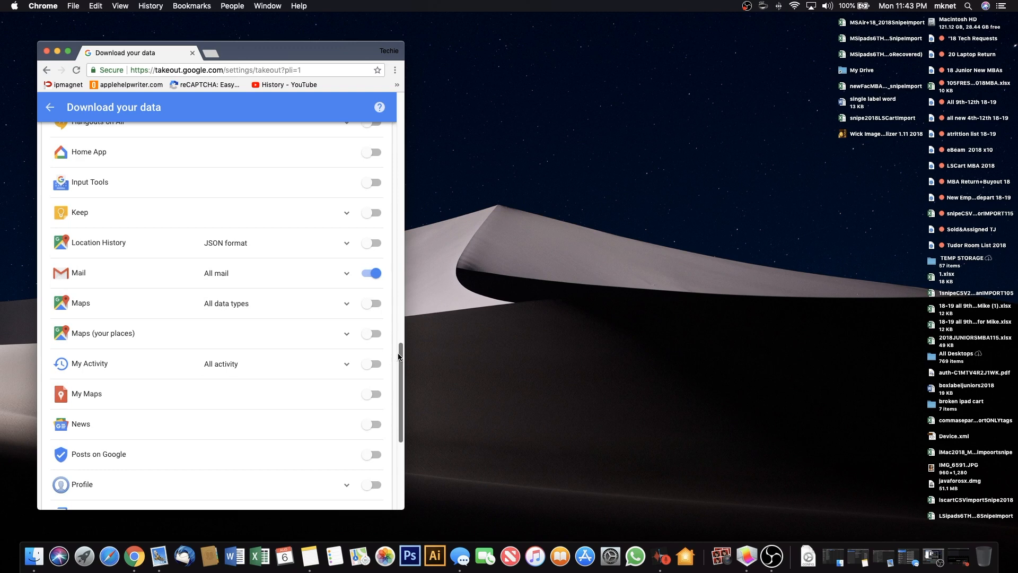
pyautogui.moveTo(399, 357); pyautogui.dragTo(400, 431)
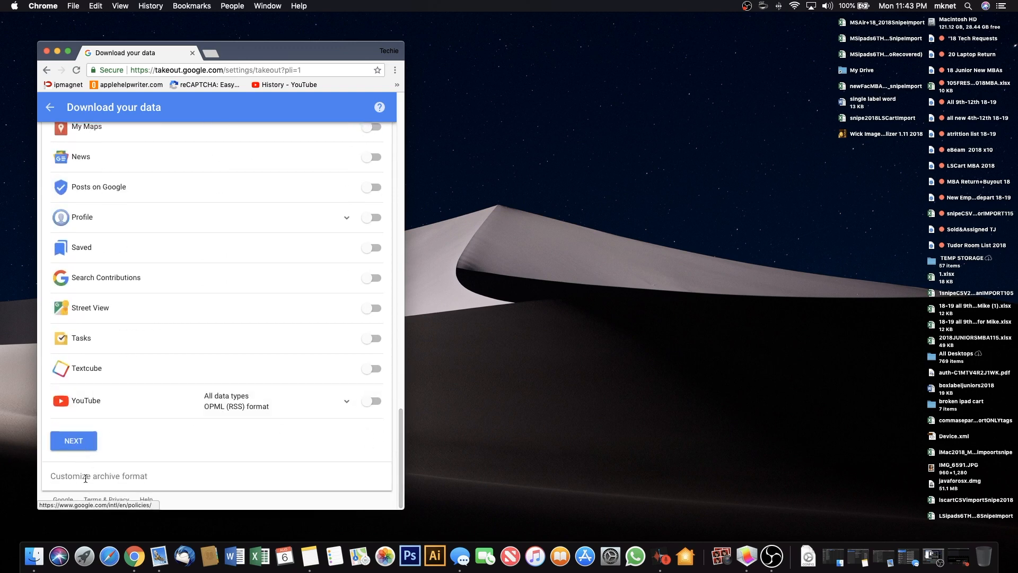
# Keep .zip as the file type, set a 4GB archive size, and create the archive.
pyautogui.click(79, 445)
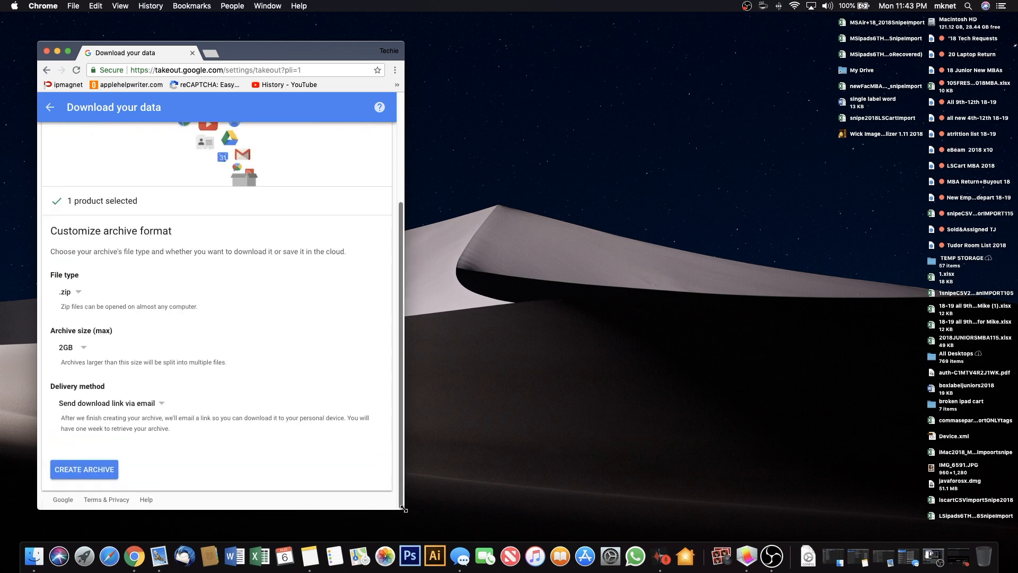
pyautogui.moveTo(403, 508); pyautogui.dragTo(553, 519)
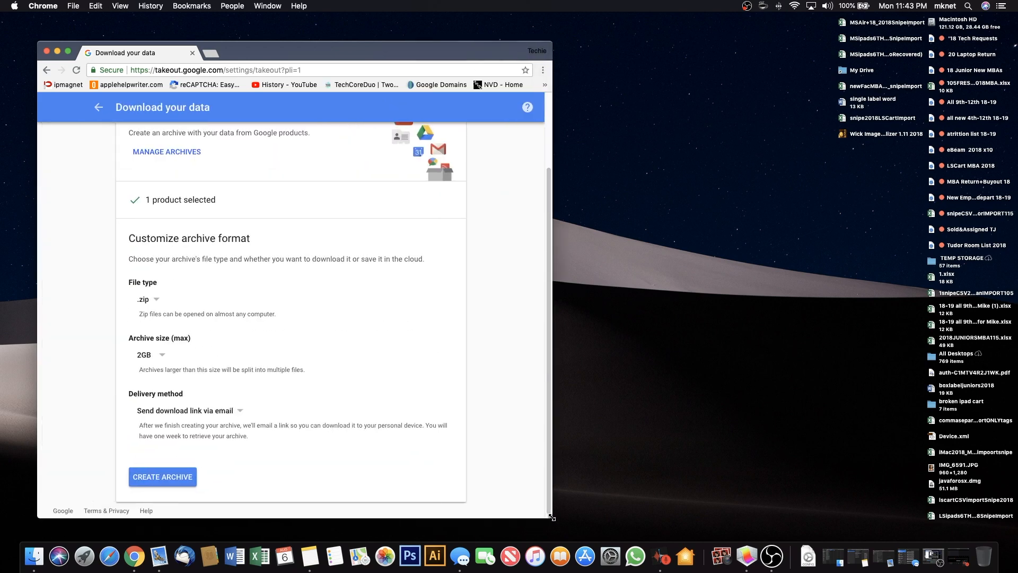
pyautogui.click(153, 300)
pyautogui.click(194, 307)
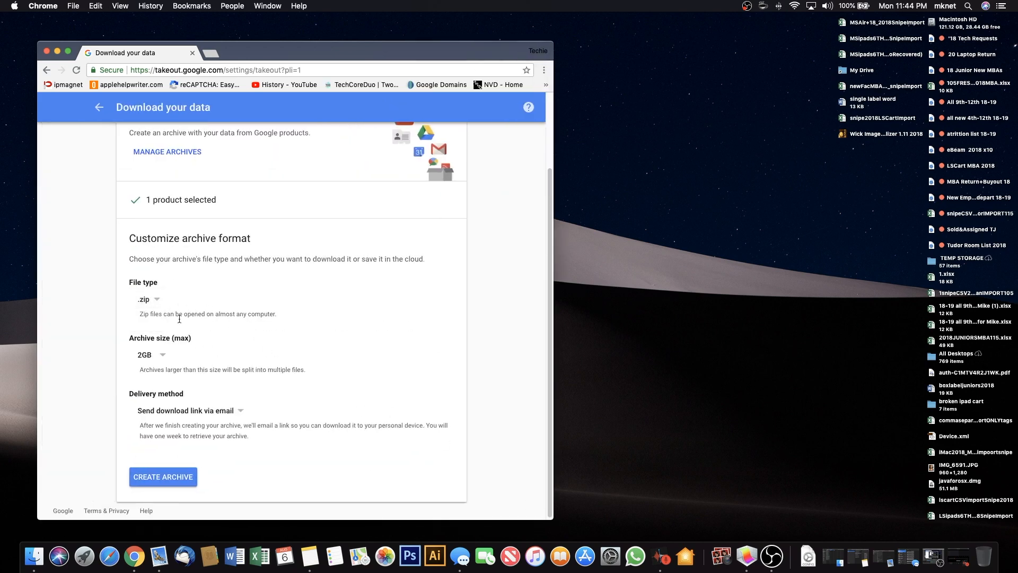
pyautogui.click(154, 354)
pyautogui.click(150, 371)
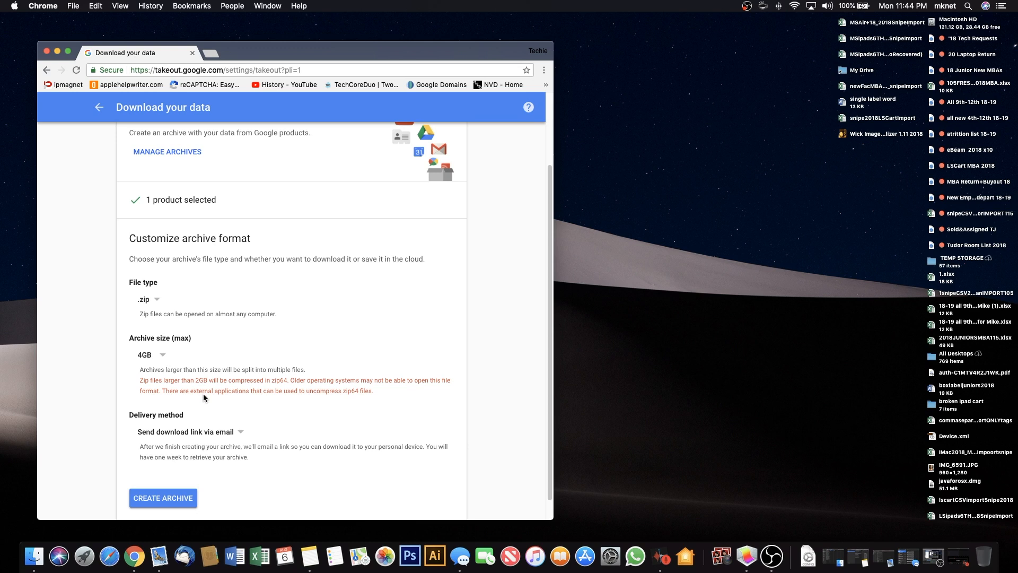
pyautogui.click(183, 499)
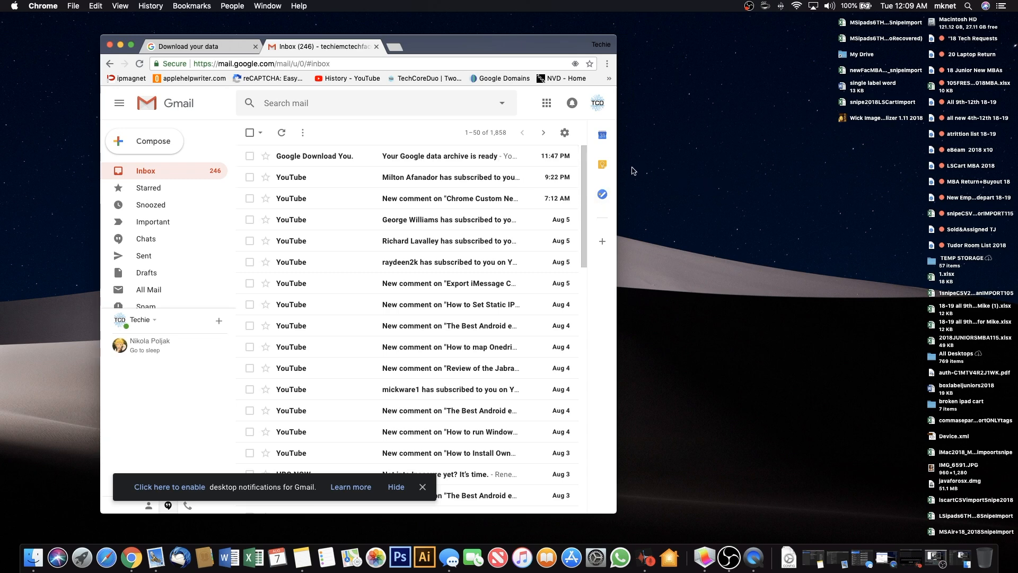
# Open the 'Your Google data archive is ready' email, download the archive, and verify the account.
pyautogui.moveTo(616, 166); pyautogui.dragTo(757, 166)
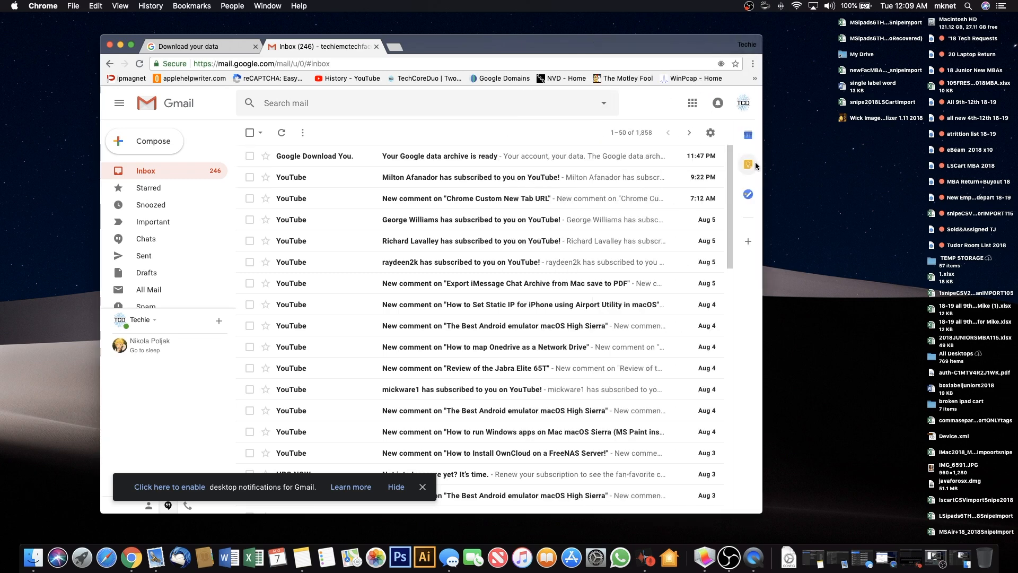
pyautogui.click(427, 162)
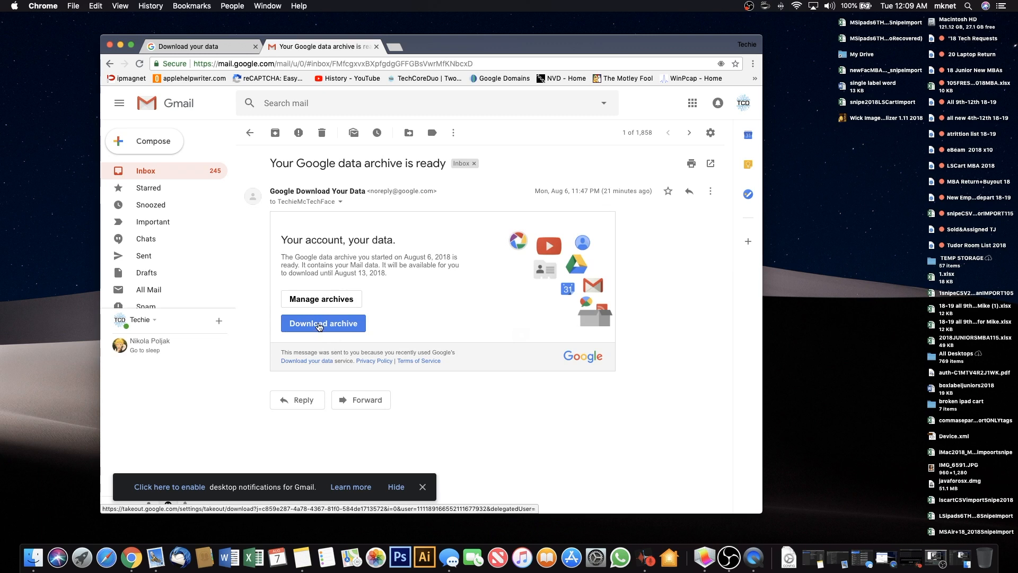
pyautogui.click(319, 324)
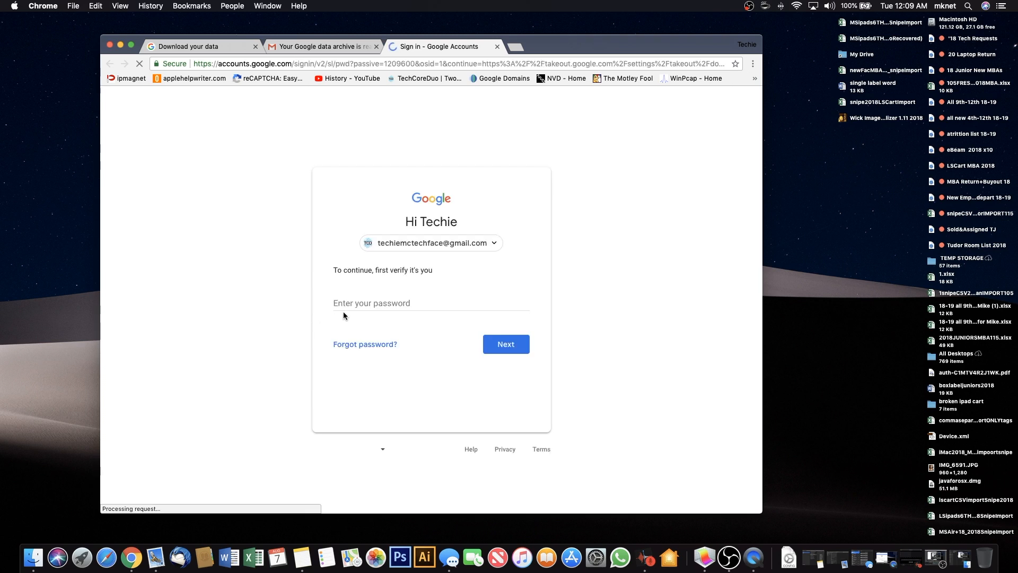
pyautogui.click(353, 307)
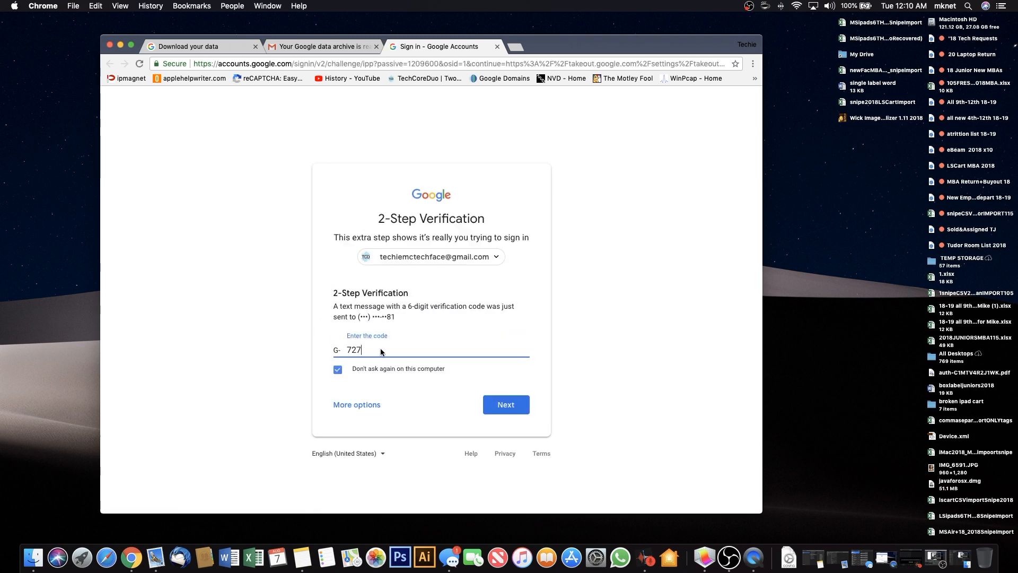
pyautogui.click(498, 406)
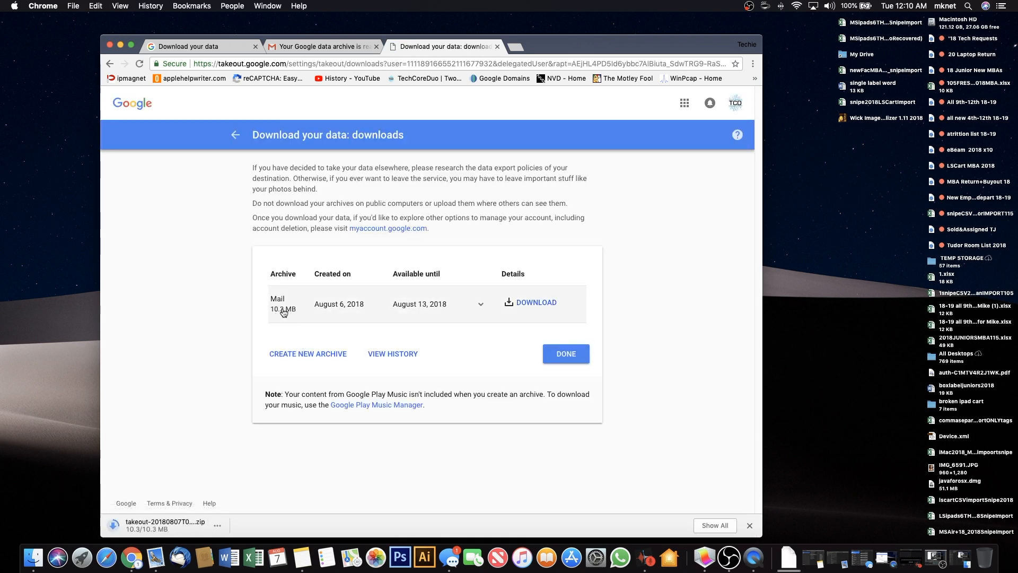
# Open the downloaded Takeout Mail folder, select 'All mail Including Spam and Trash.mbox', then switch to Mail.
pyautogui.click(790, 562)
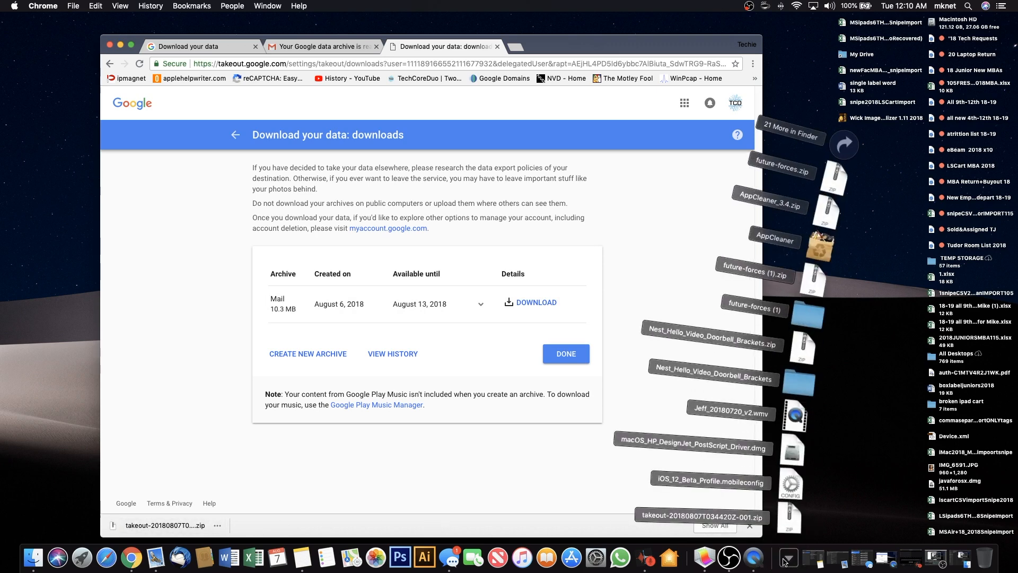
pyautogui.click(792, 523)
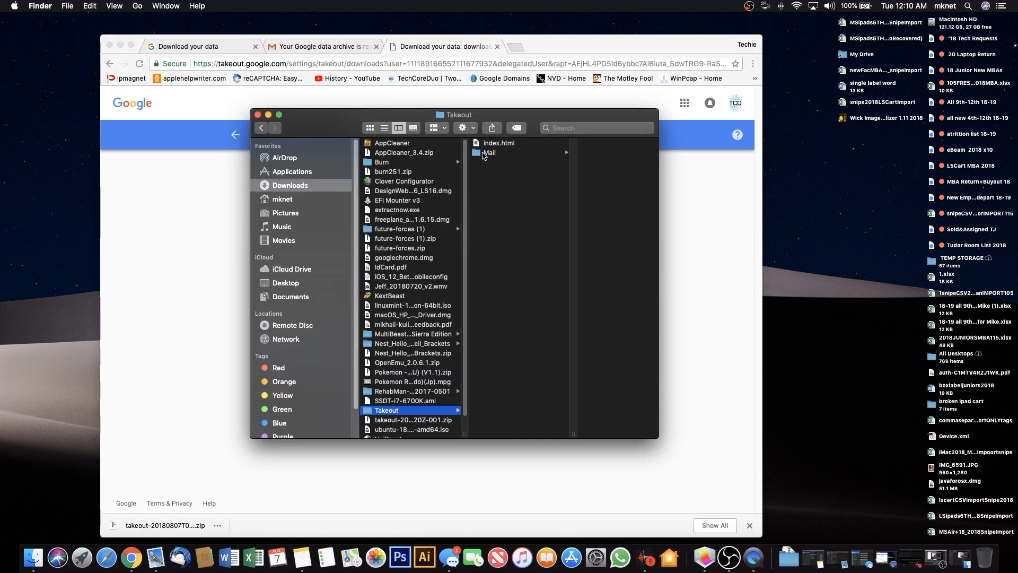
pyautogui.click(484, 154)
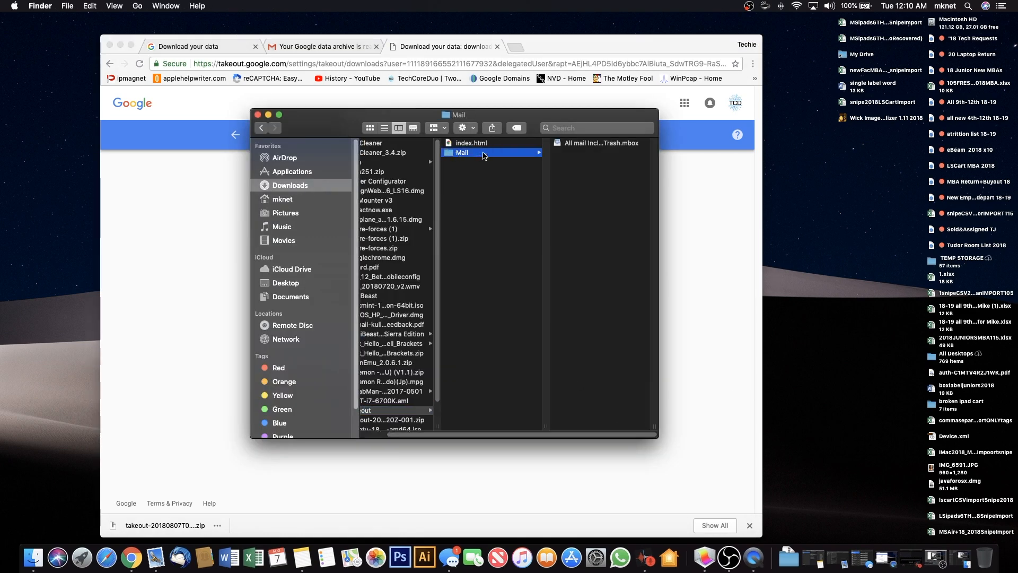
pyautogui.click(590, 144)
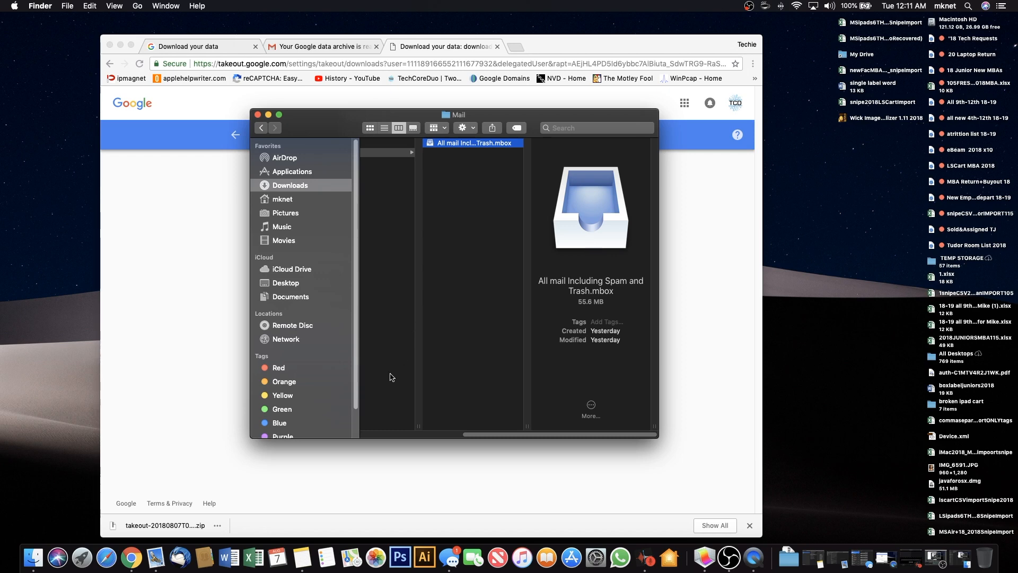
pyautogui.click(159, 560)
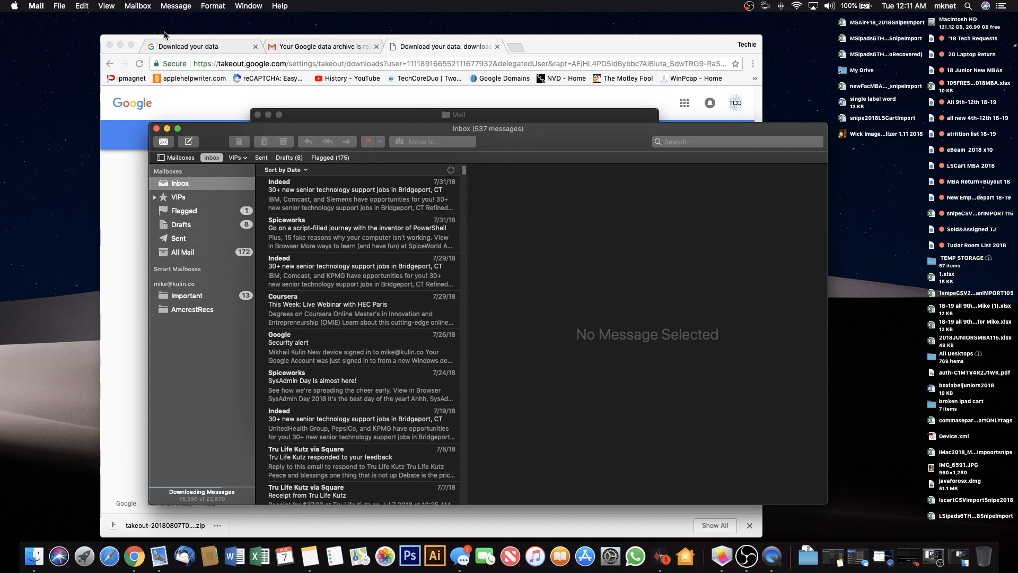
# Start File > Import Mailboxes with 'Files in mbox format' and continue to the file chooser.
pyautogui.click(121, 45)
pyautogui.moveTo(517, 136); pyautogui.dragTo(463, 92)
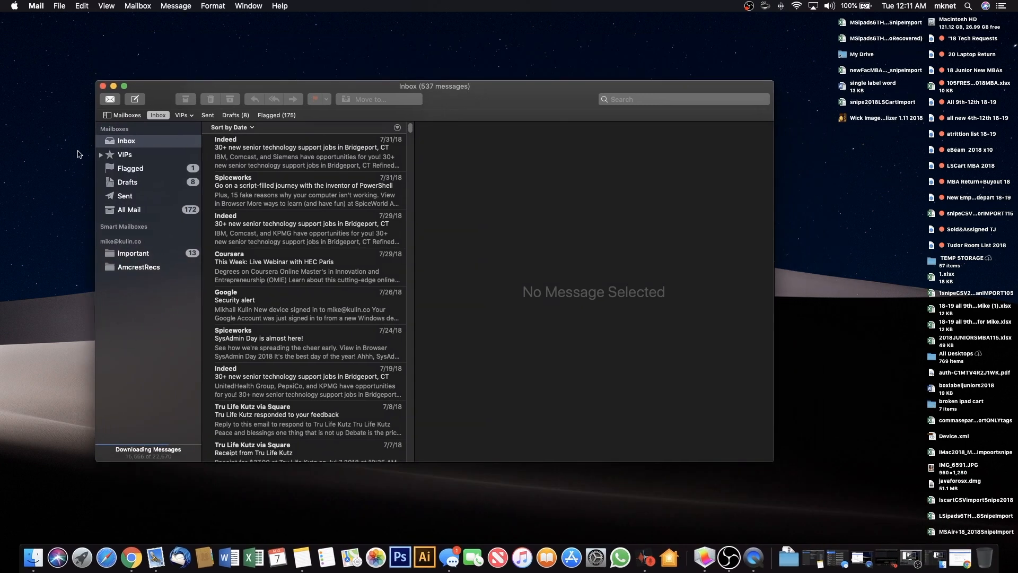
pyautogui.click(59, 5)
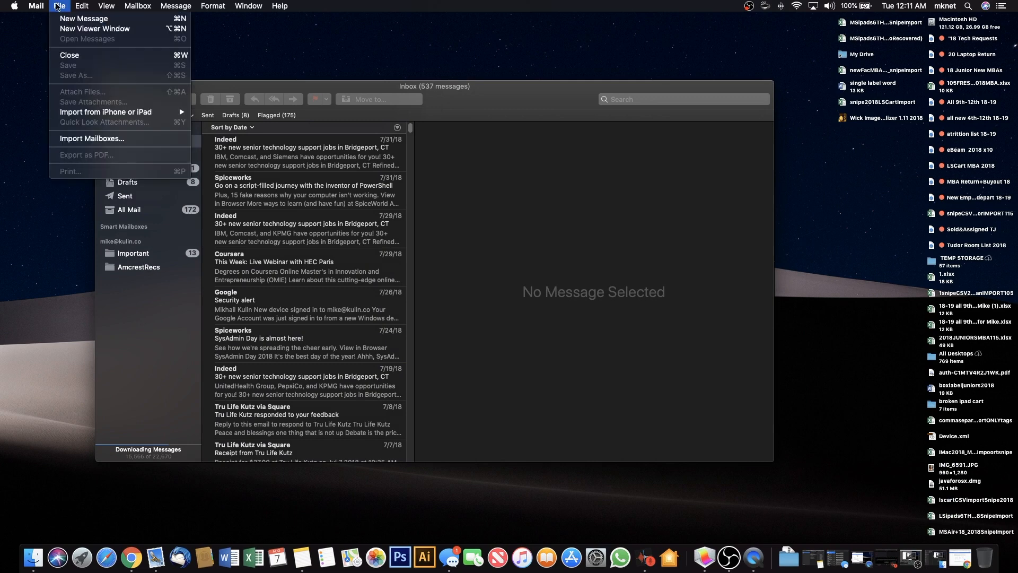
pyautogui.click(90, 139)
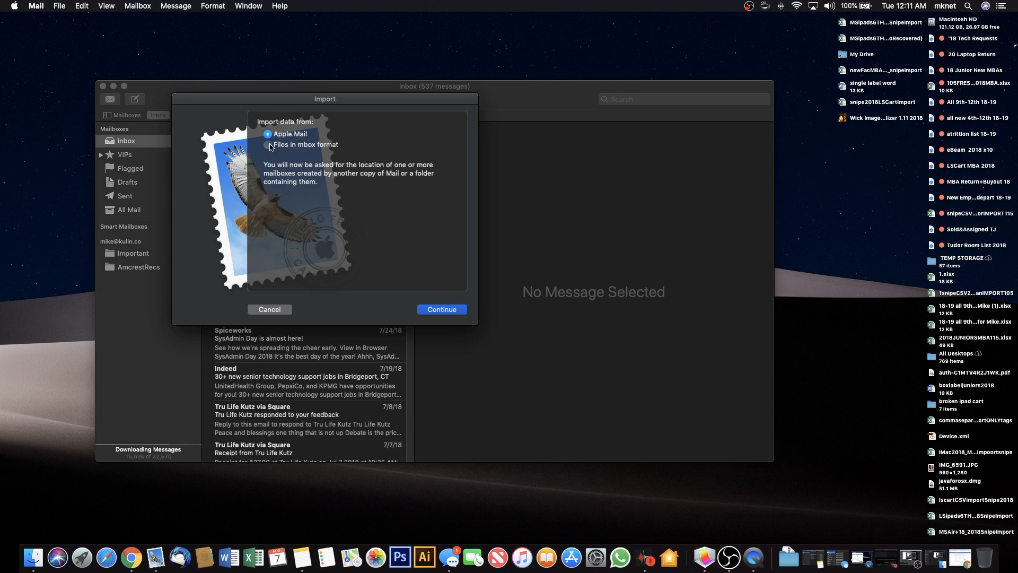
pyautogui.click(281, 148)
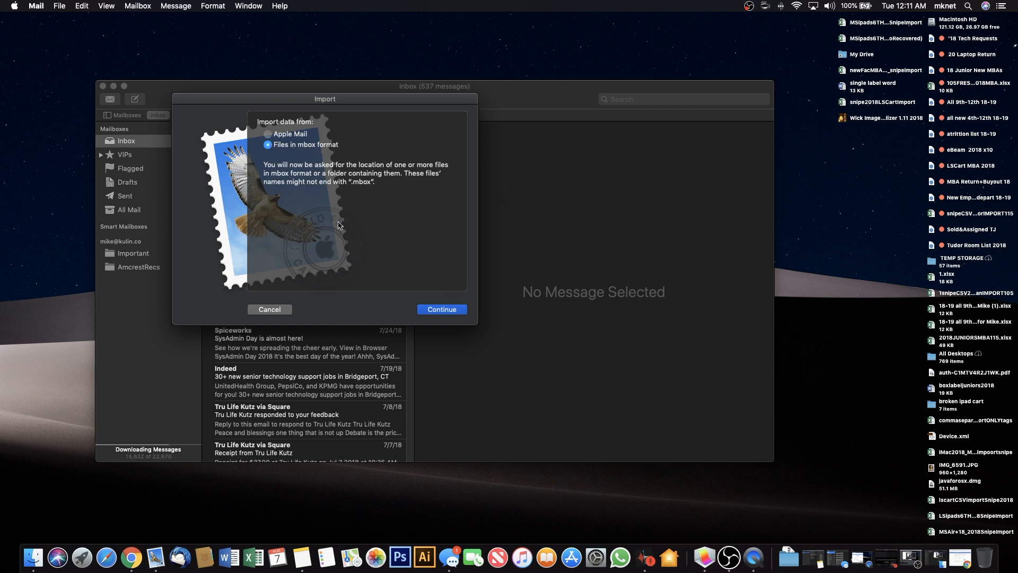
pyautogui.click(446, 312)
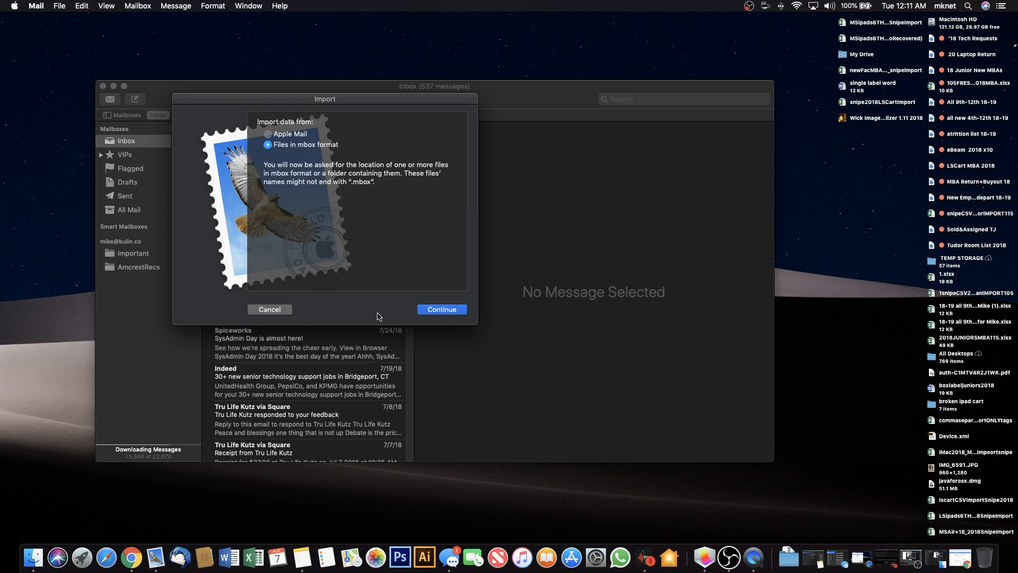
pyautogui.click(431, 311)
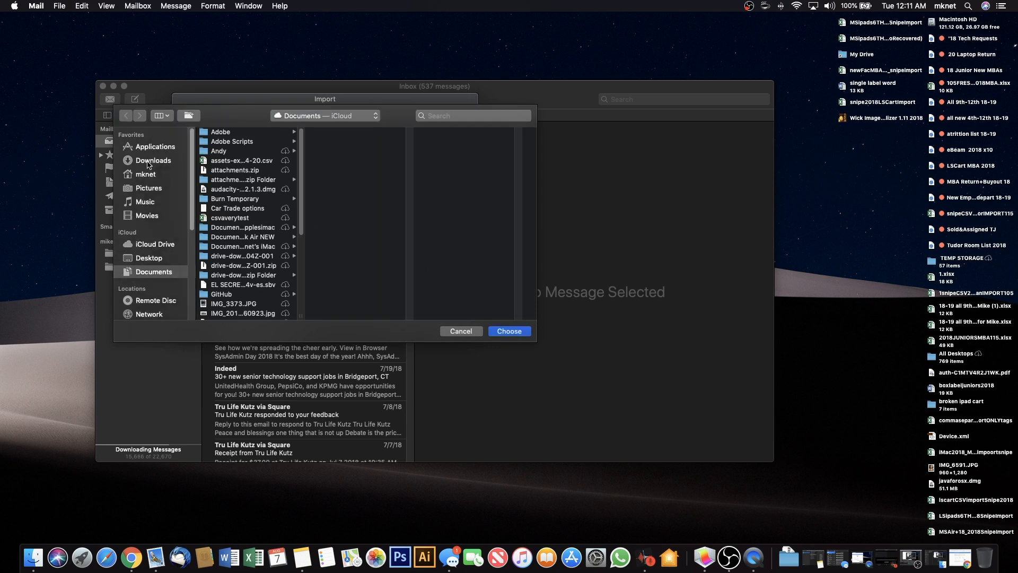
# Choose 'All mail Including Spam and Trash.mbox' from Downloads > Takeout > Mail to begin importing.
pyautogui.click(157, 160)
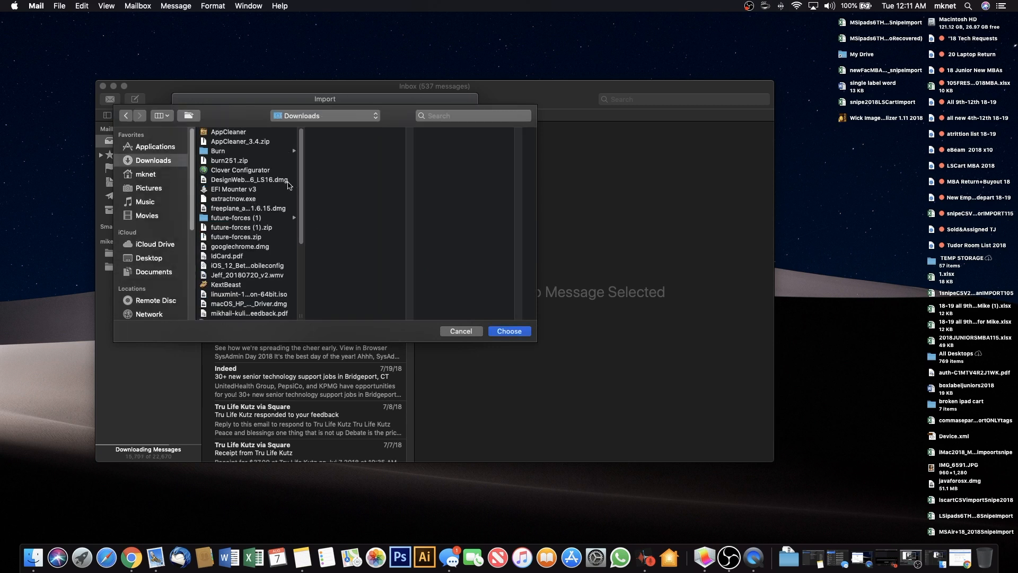
pyautogui.moveTo(300, 179); pyautogui.dragTo(317, 283)
pyautogui.click(234, 277)
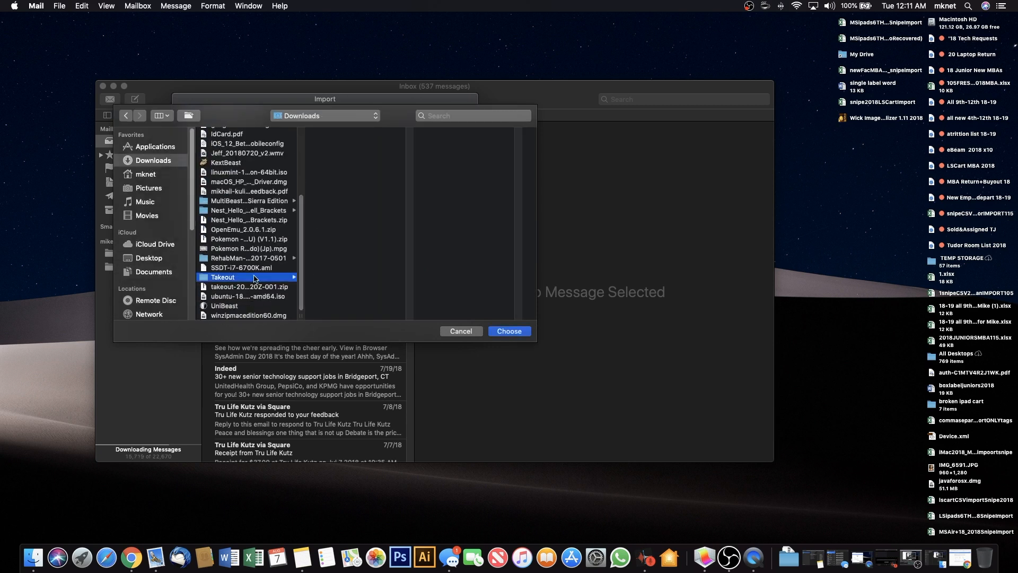
pyautogui.click(335, 142)
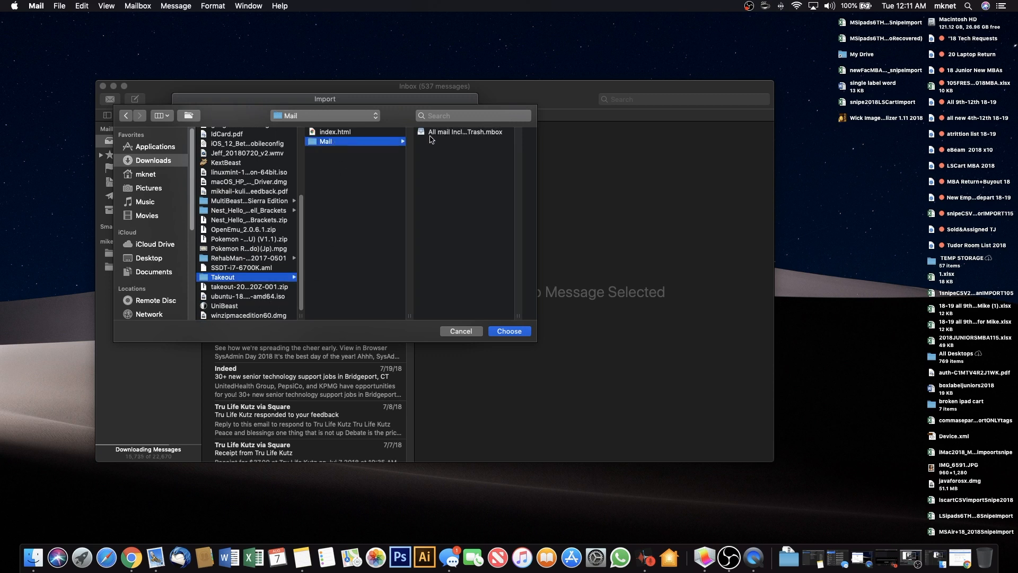
pyautogui.click(432, 133)
pyautogui.click(510, 333)
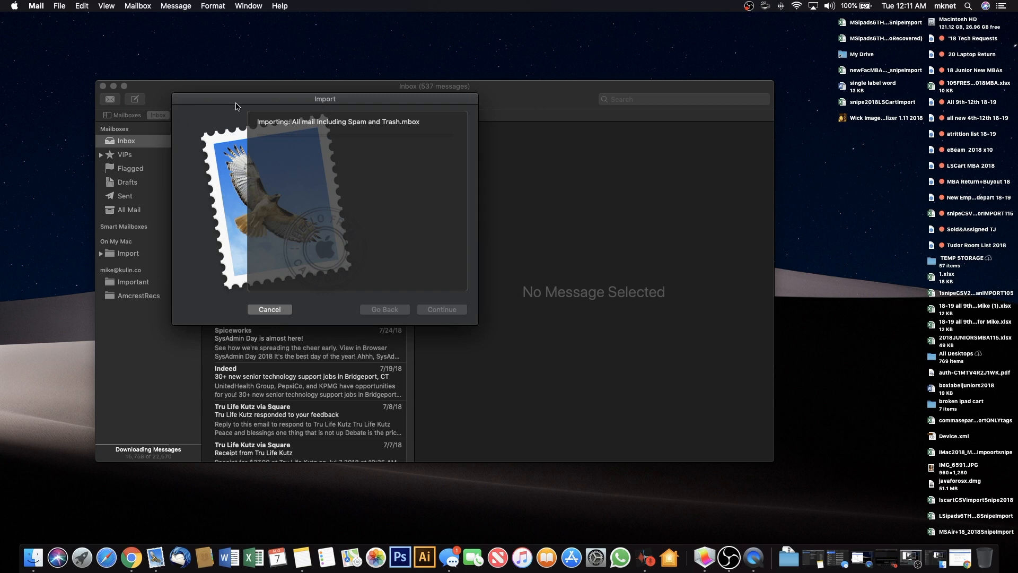
# Move the import progress window aside and view the new Import mailbox under On My Mac.
pyautogui.moveTo(240, 104); pyautogui.dragTo(559, 109)
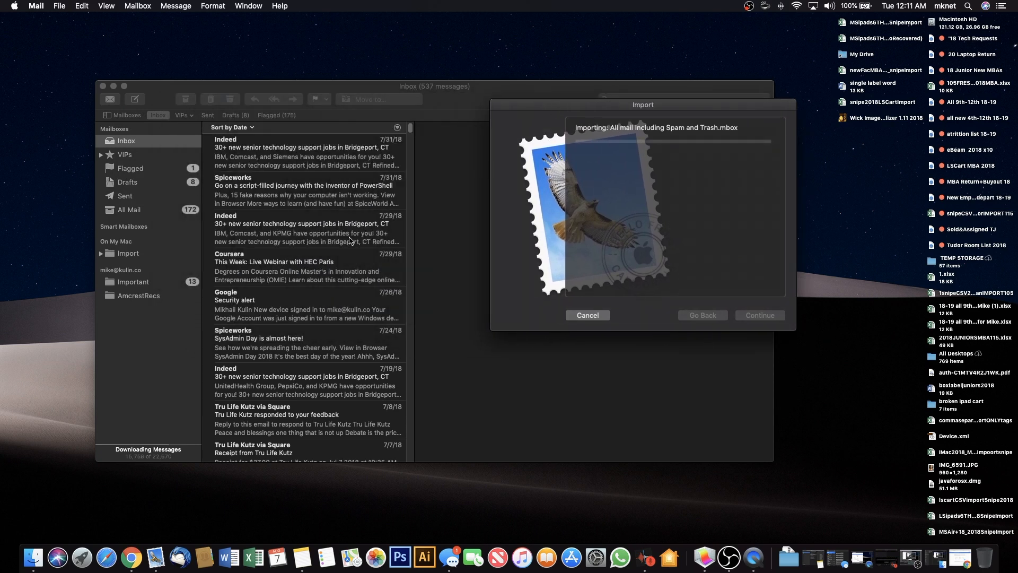
pyautogui.click(127, 264)
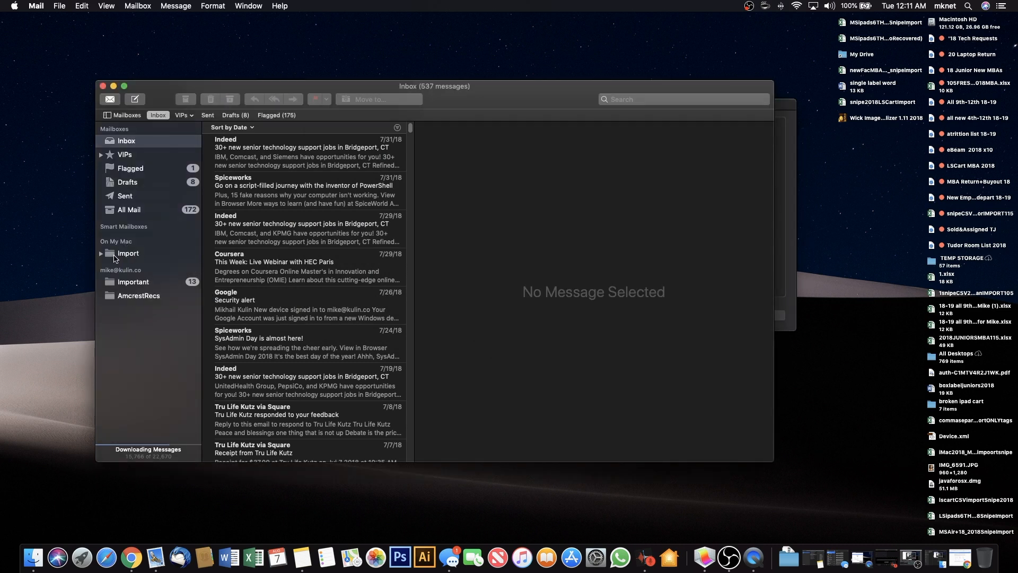
pyautogui.click(119, 254)
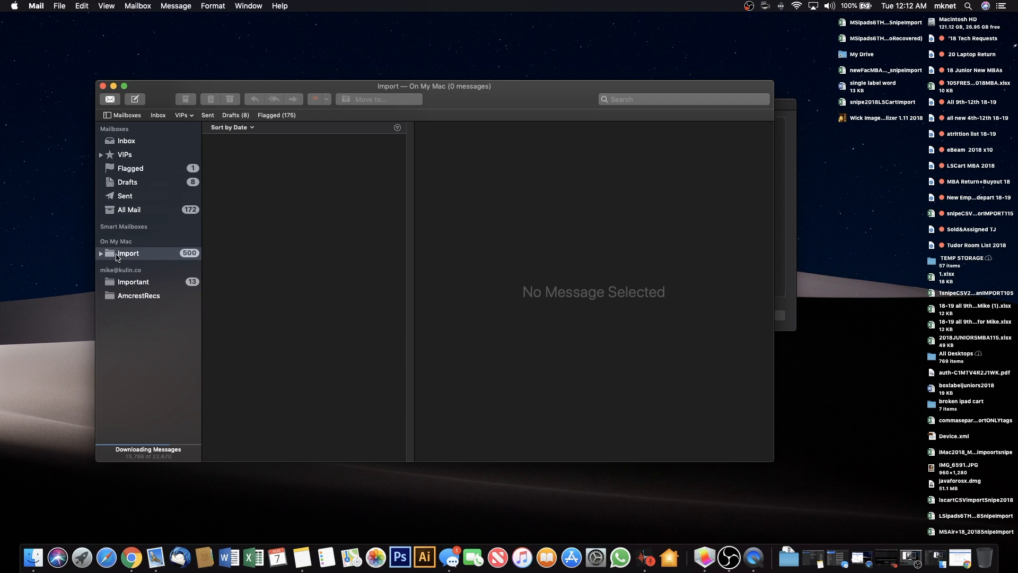
pyautogui.rightClick(118, 258)
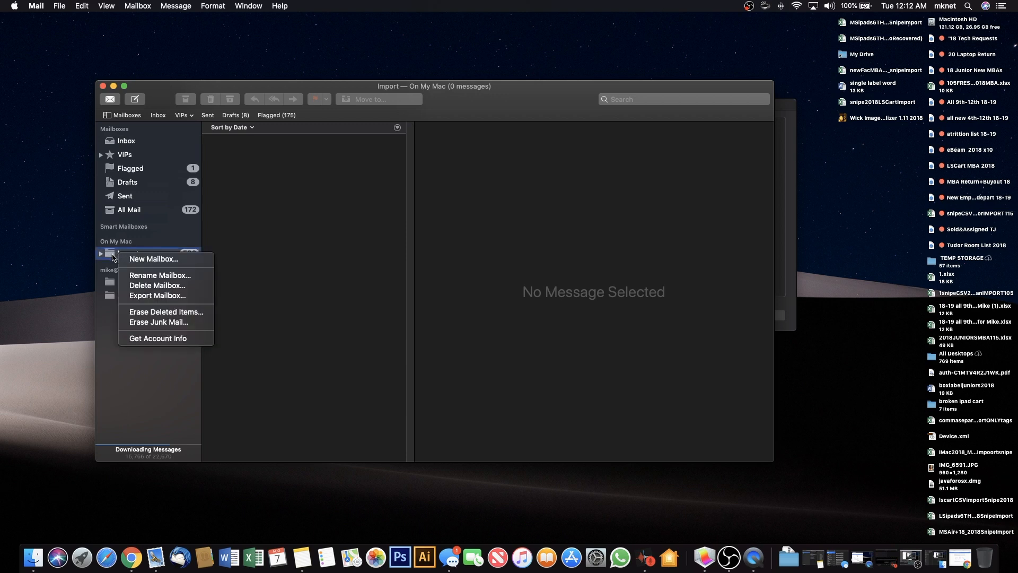
pyautogui.click(113, 255)
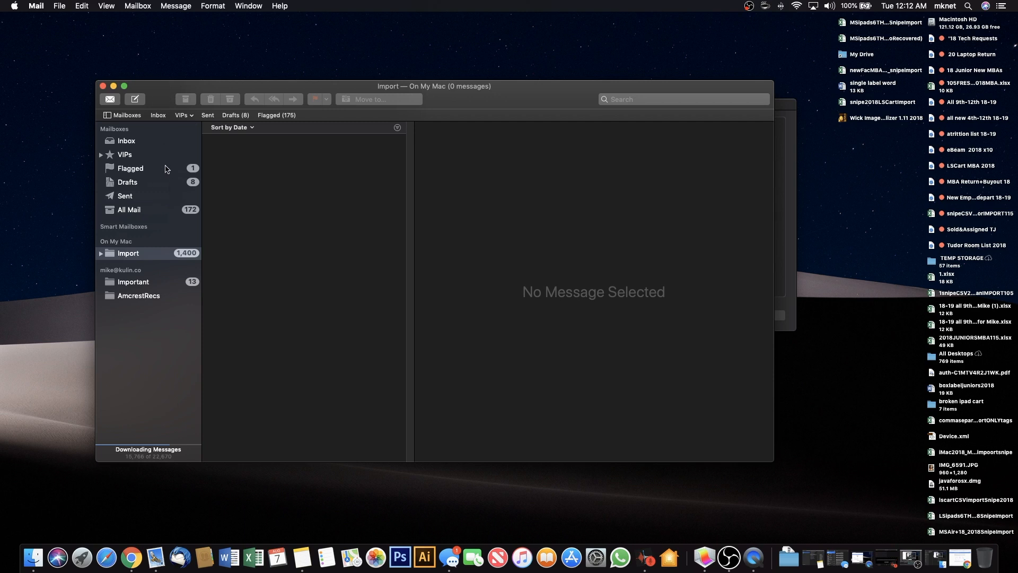
pyautogui.click(37, 6)
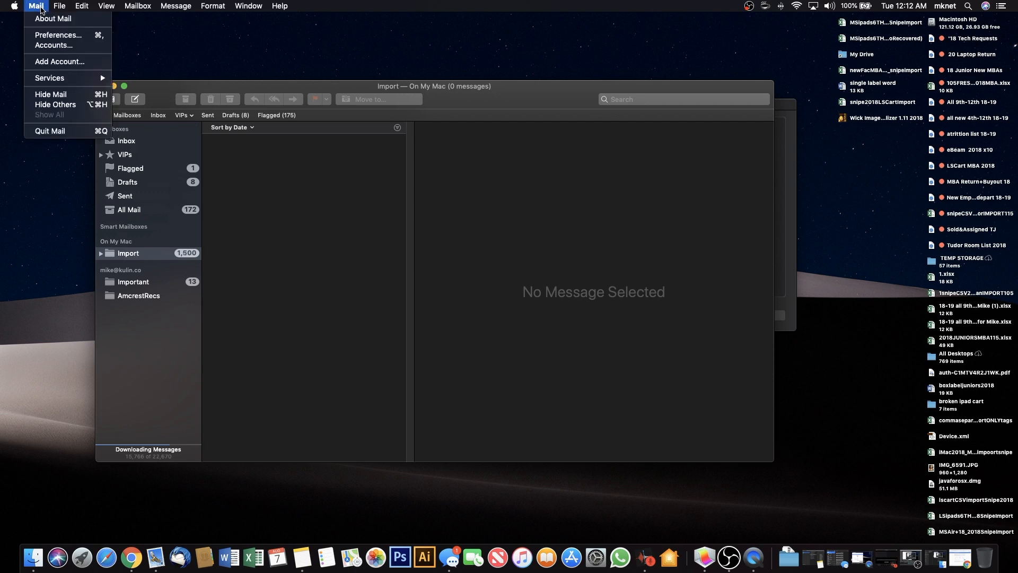
# Check the Exchange, Google and Game Center sync settings in Internet Accounts, then close it.
pyautogui.click(53, 46)
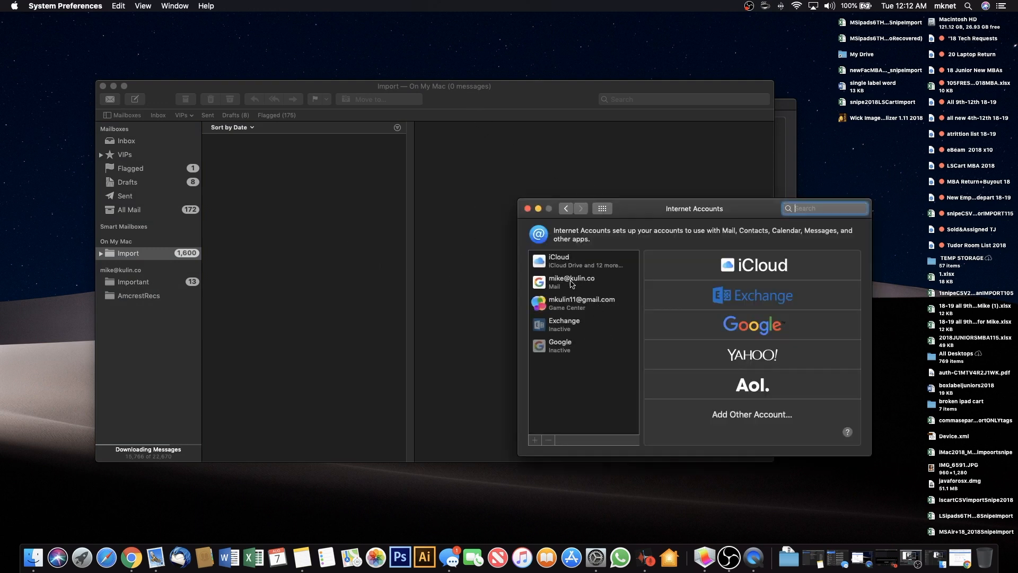
pyautogui.click(564, 325)
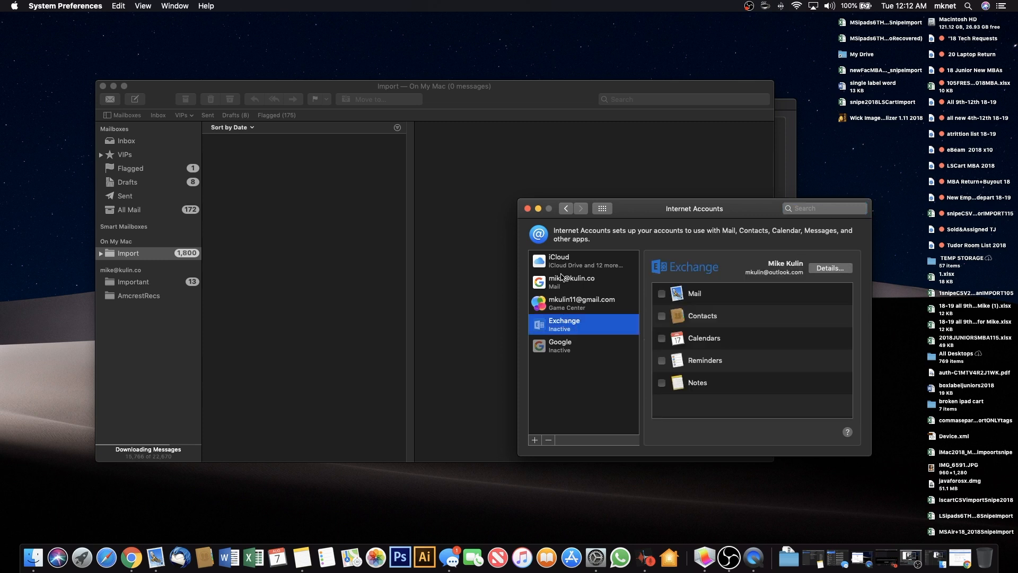
pyautogui.click(556, 284)
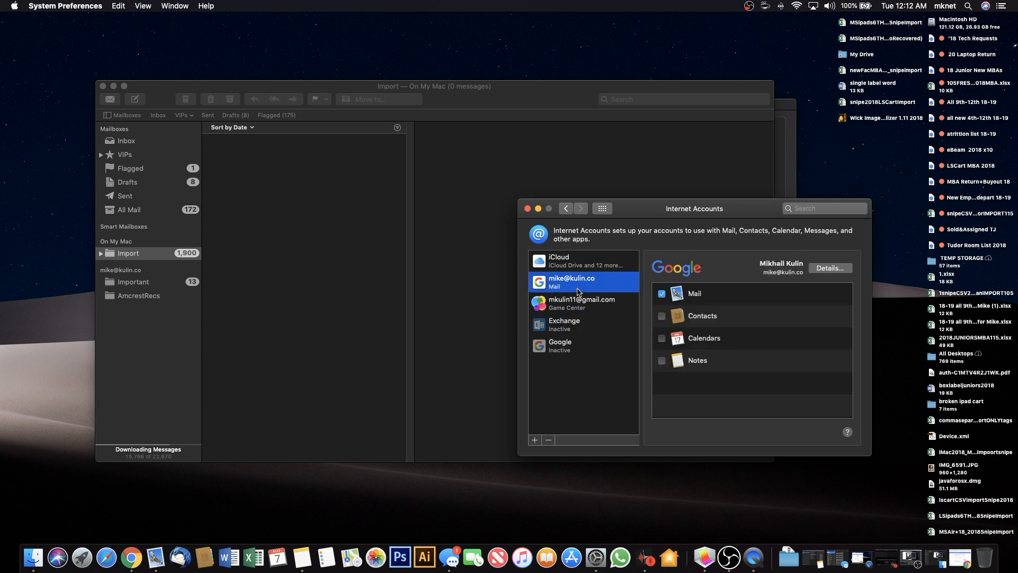
pyautogui.click(579, 308)
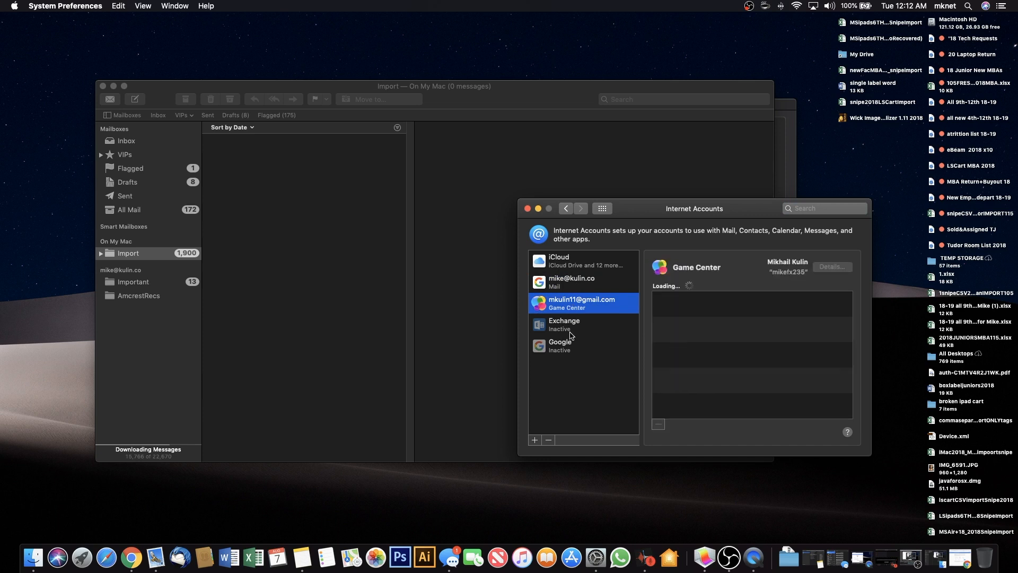
pyautogui.click(528, 208)
pyautogui.moveTo(466, 104); pyautogui.dragTo(484, 112)
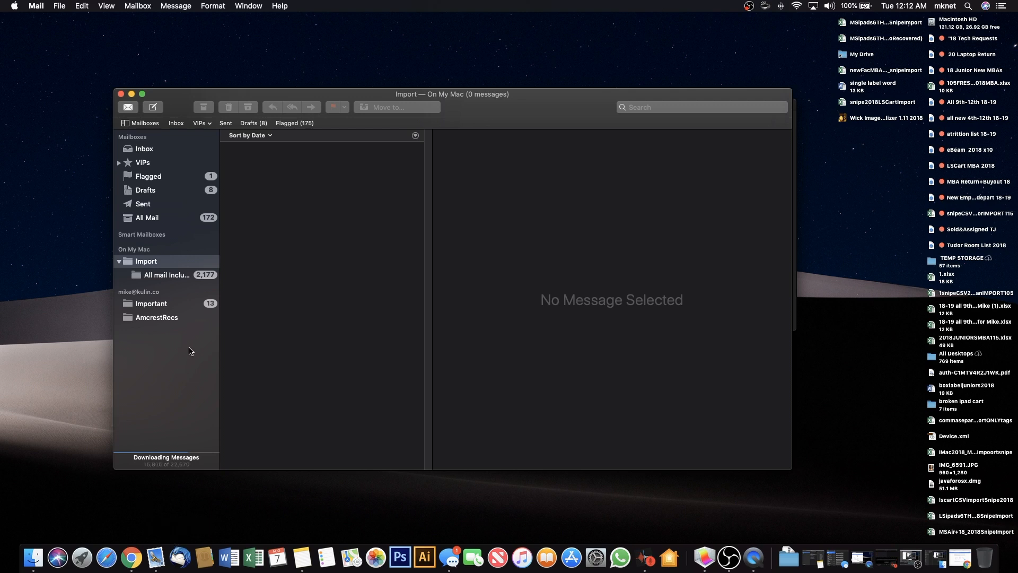
# Create a new mailbox named OLDEMAILS at the top level of the online account.
pyautogui.click(172, 278)
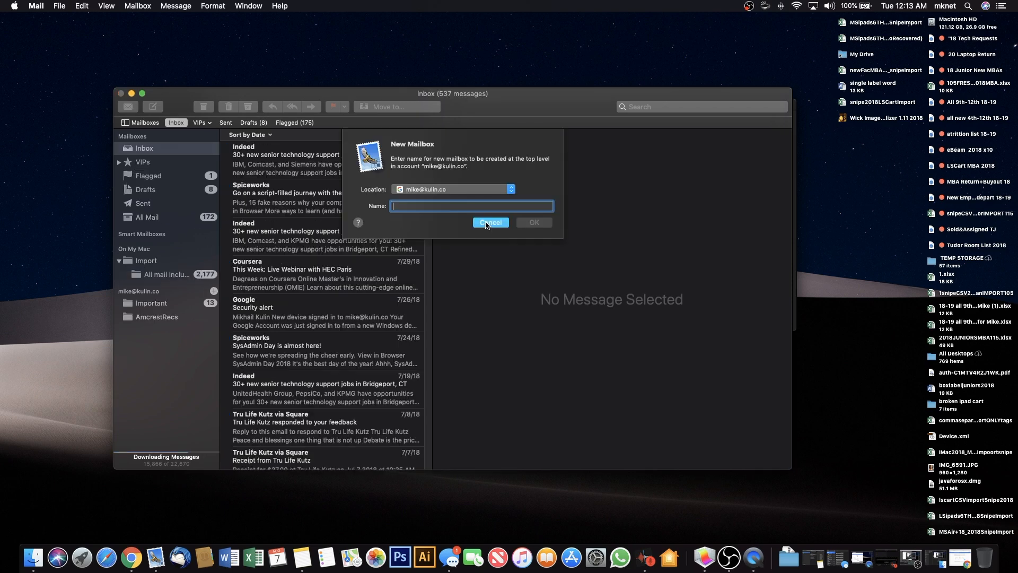
pyautogui.click(488, 223)
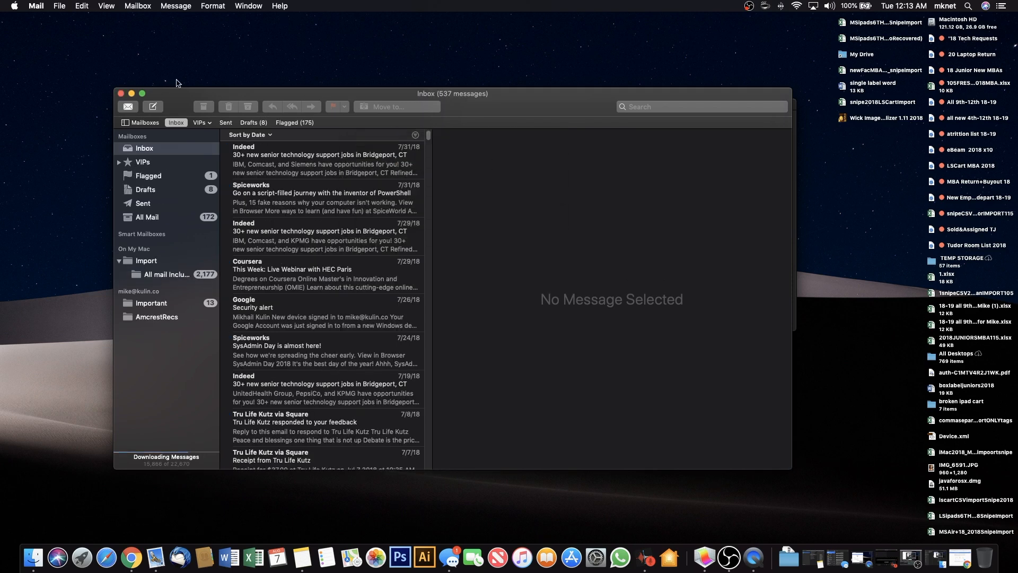
pyautogui.click(132, 4)
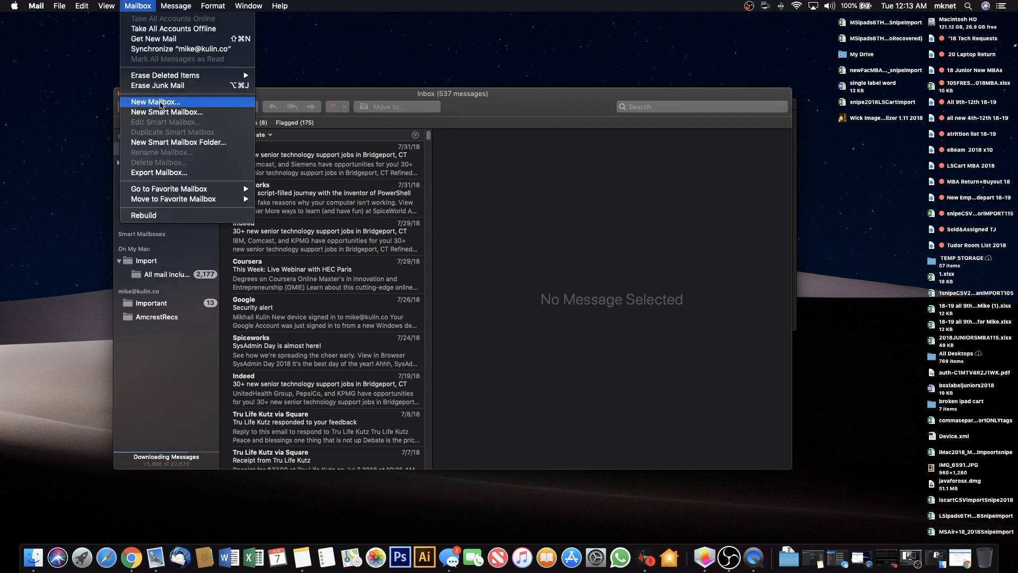
pyautogui.click(159, 102)
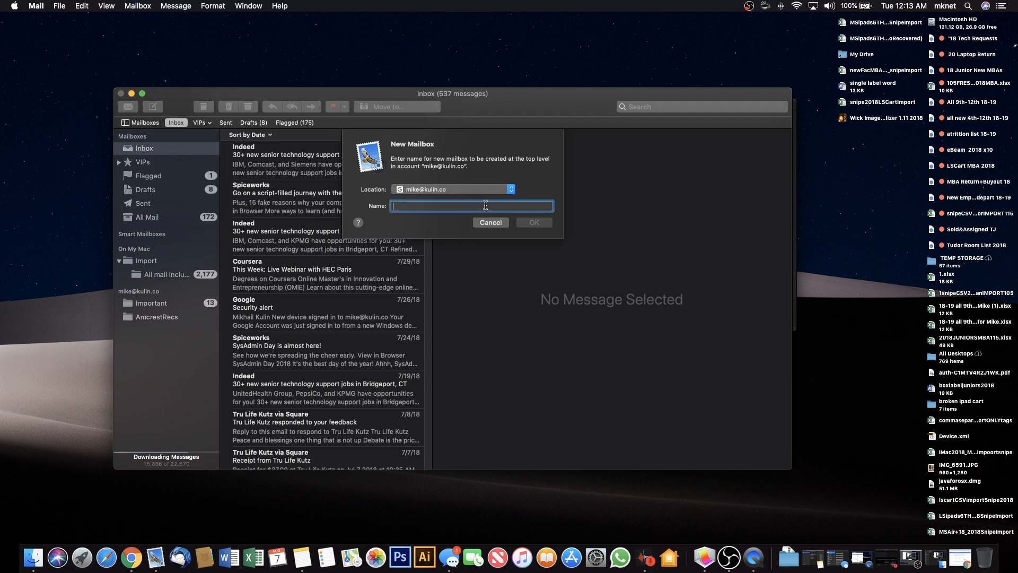
pyautogui.click(469, 188)
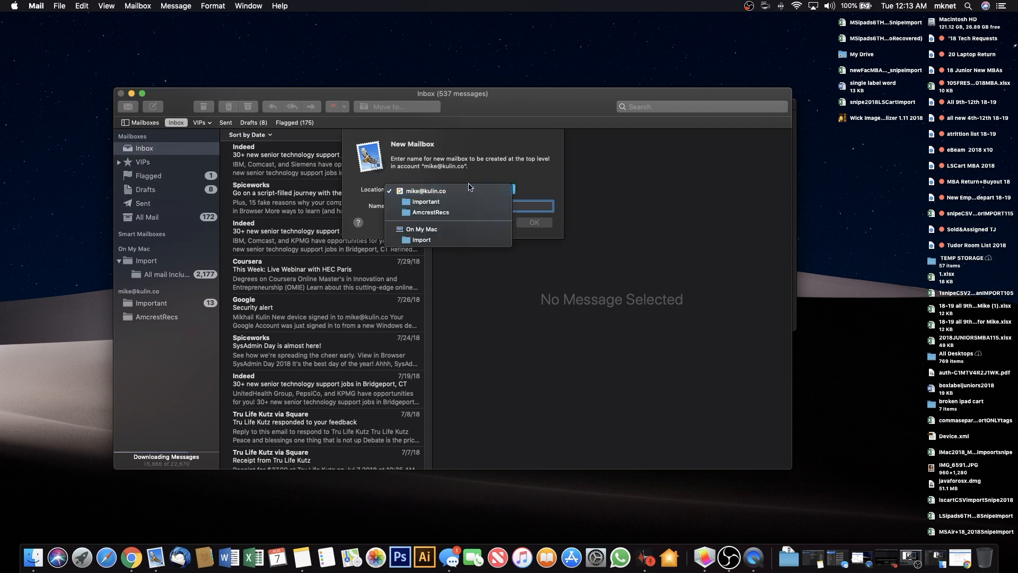
pyautogui.click(469, 191)
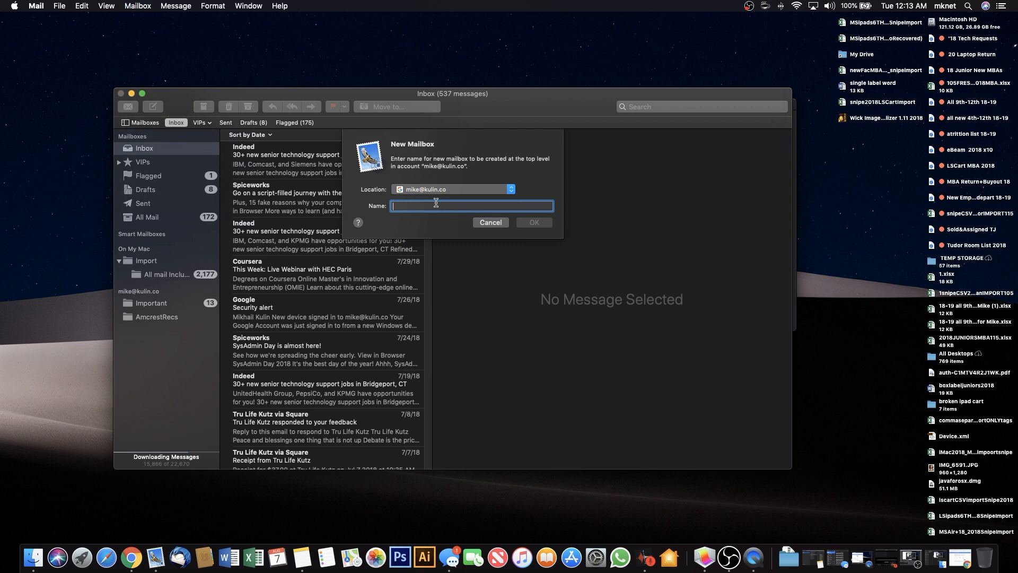
pyautogui.write('O')
pyautogui.press('BackSpace')
pyautogui.press('BackSpace')
pyautogui.write('OL')
pyautogui.click(530, 223)
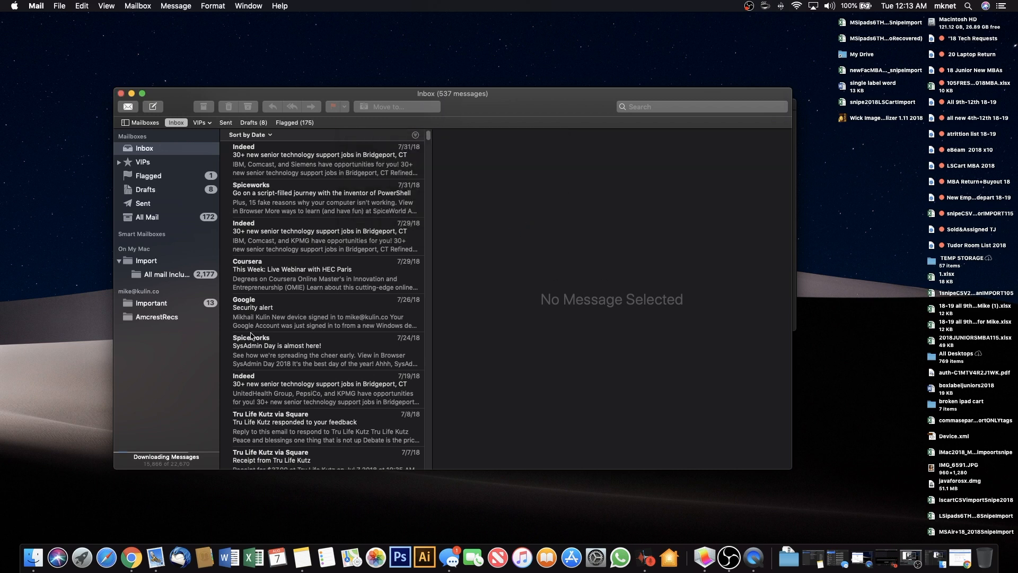
# Glance at the empty OLDEMAILS mailbox, then select all 2,177 messages in the imported All mail Including Spam and Trash mailbox.
pyautogui.click(159, 333)
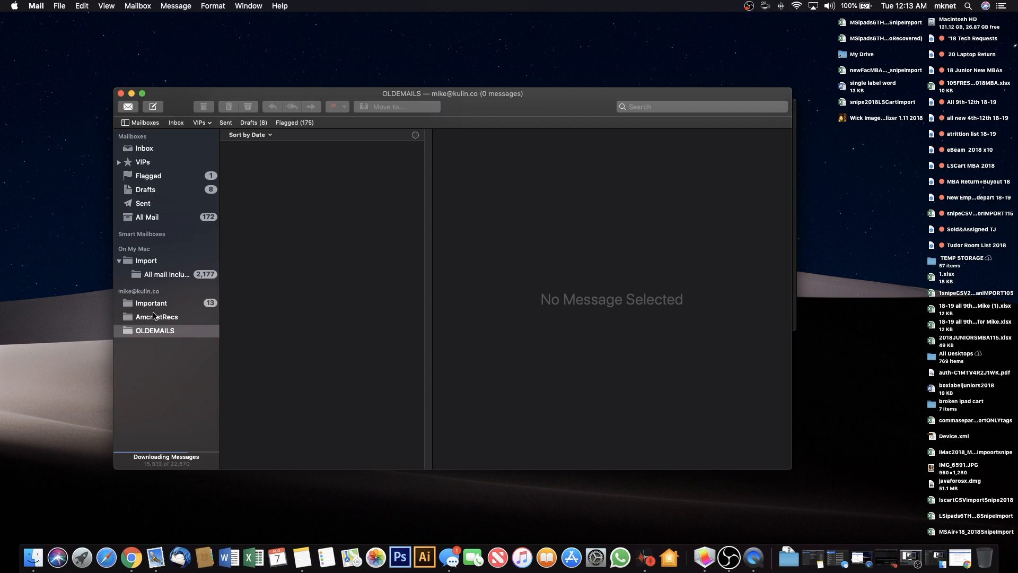
pyautogui.click(158, 275)
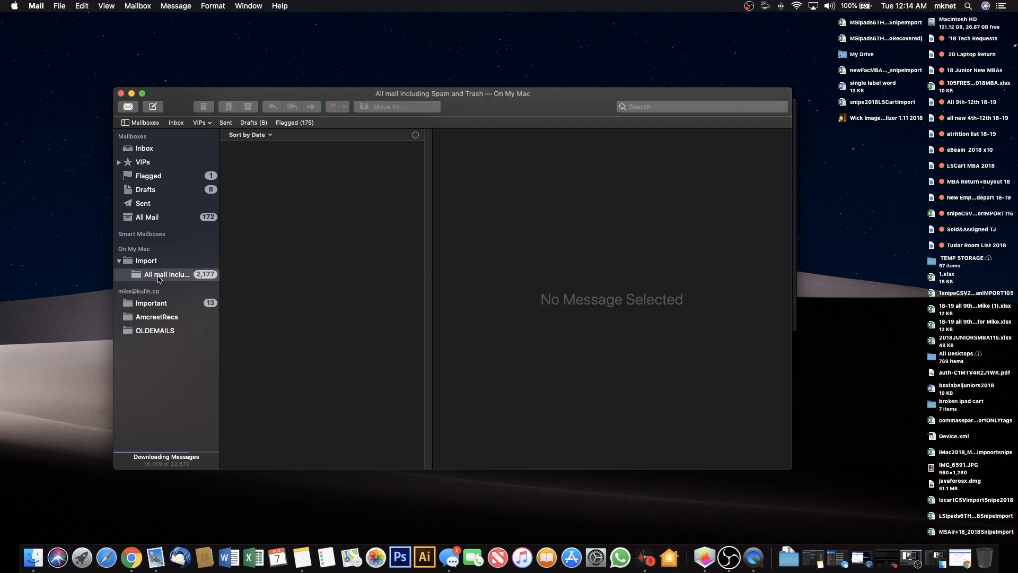
pyautogui.rightClick(159, 277)
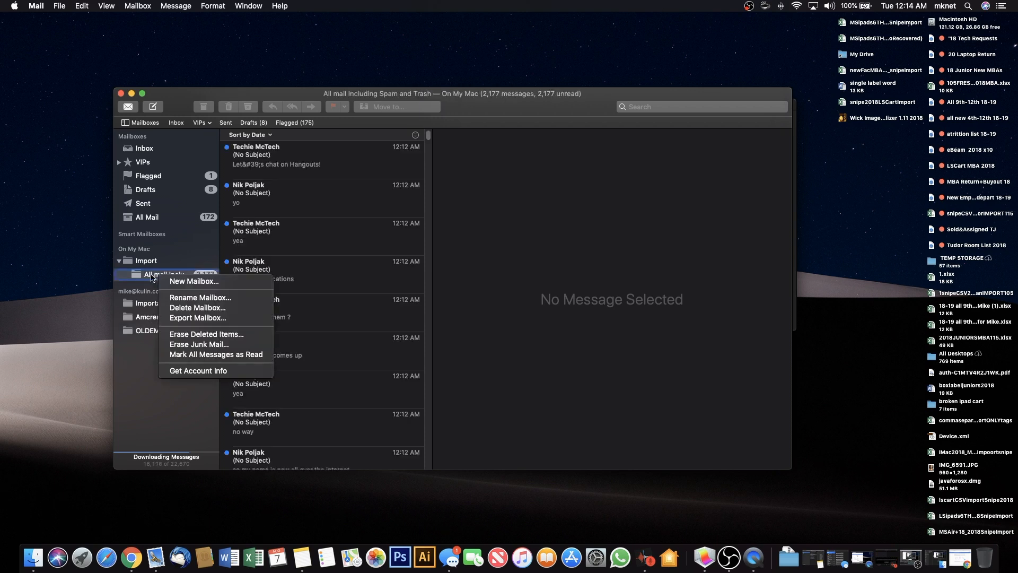
pyautogui.click(153, 278)
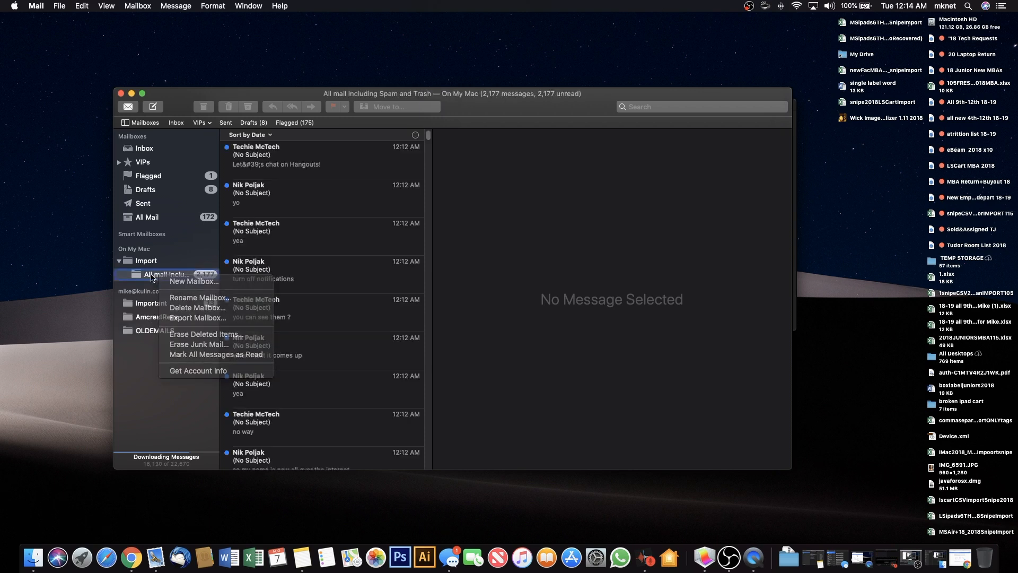
pyautogui.click(329, 270)
pyautogui.press('super+a')
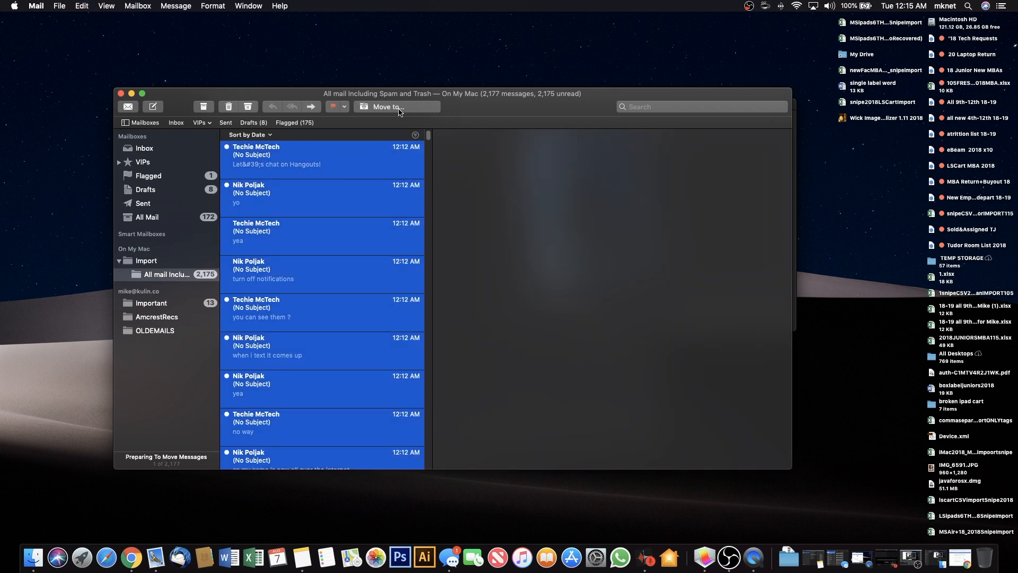
# Move the selected imported messages to OLDEMAILS under the online account.
pyautogui.click(436, 108)
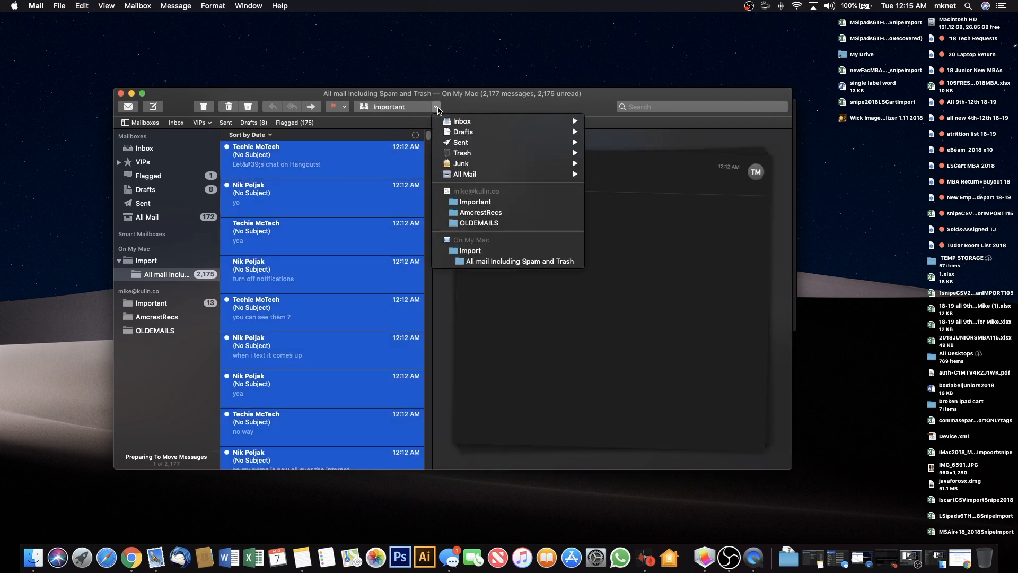
pyautogui.click(480, 223)
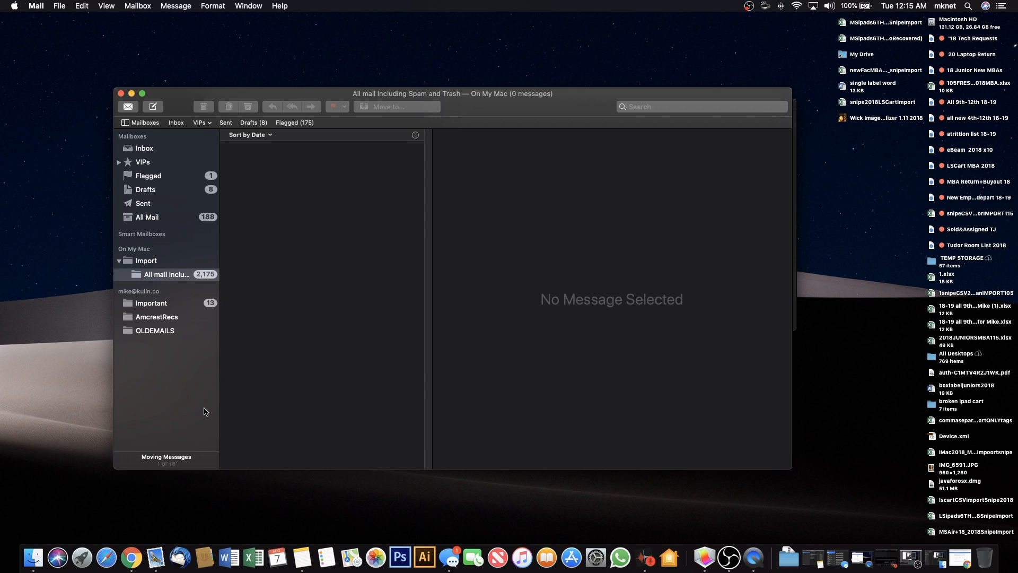
pyautogui.moveTo(563, 108)
pyautogui.mouseDown()
pyautogui.moveTo(549, 118)
pyautogui.moveTo(547, 101)
pyautogui.mouseUp()
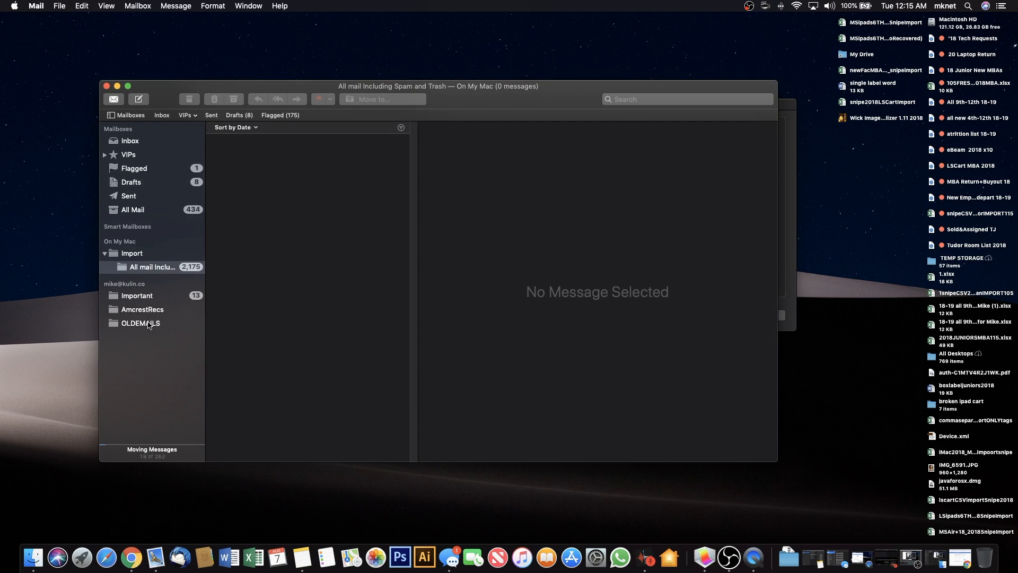
# Open a Chrome window for the work profile to reach its Gmail.
pyautogui.click(131, 559)
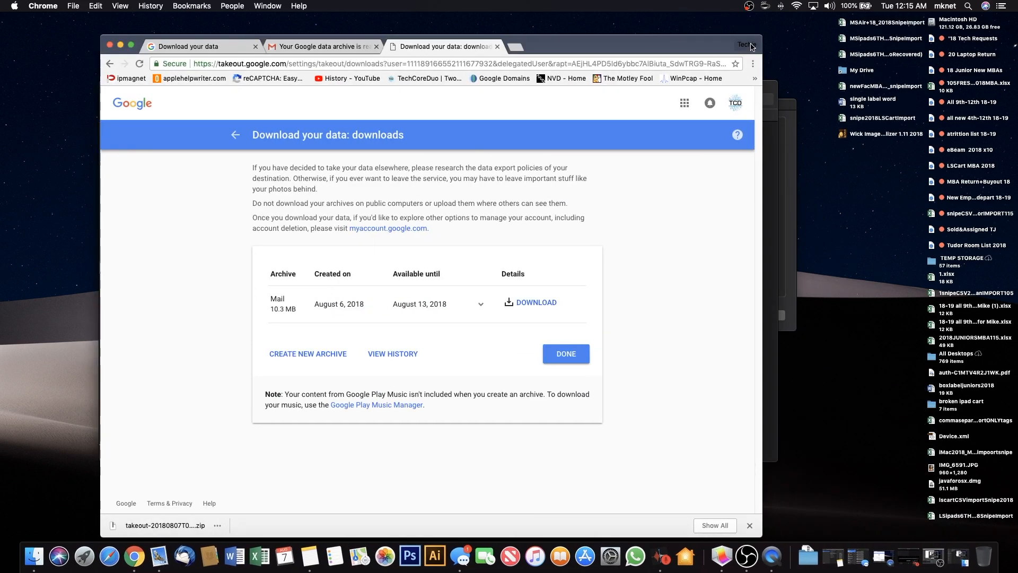
pyautogui.click(746, 46)
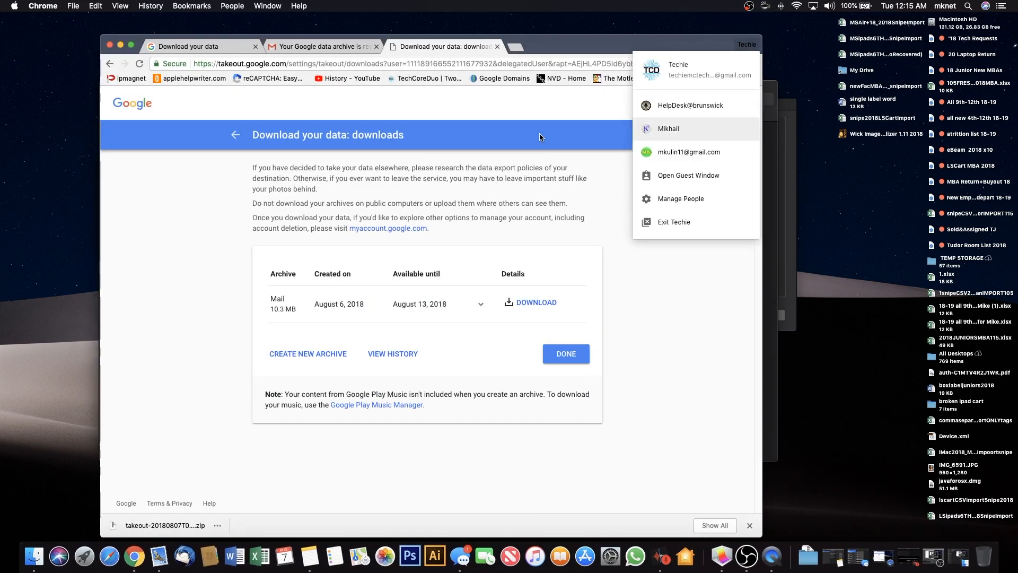
pyautogui.click(657, 129)
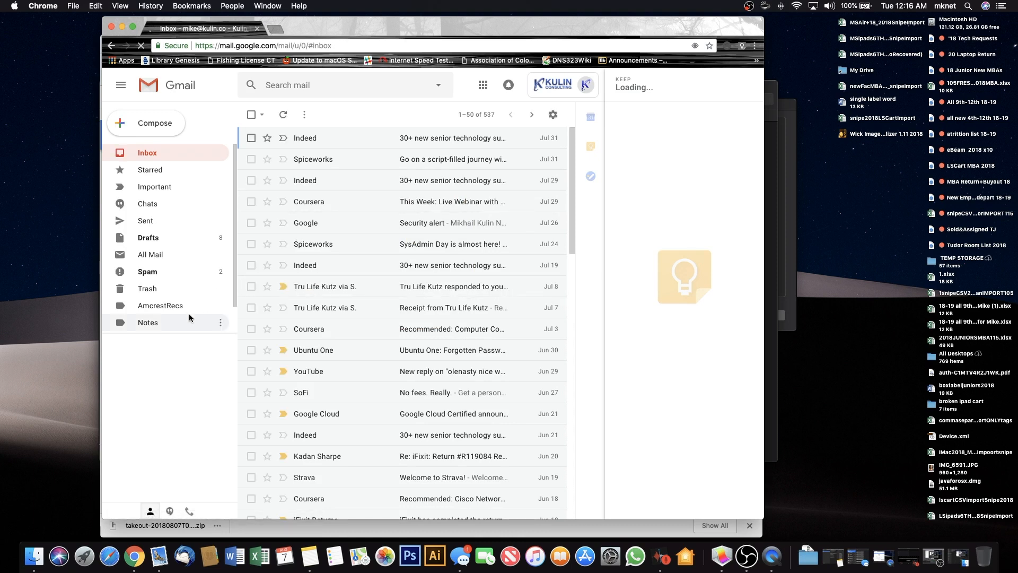
# Check Gmail's OLDEMAILS label, still empty, then return to Apple Mail to watch the move.
pyautogui.scroll(-2, 235, 265)
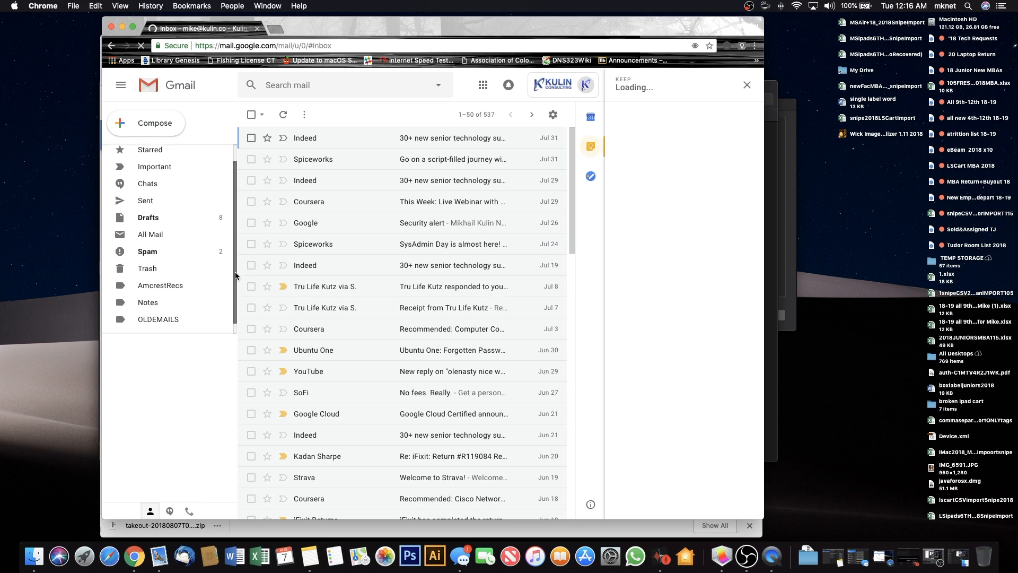
pyautogui.click(142, 312)
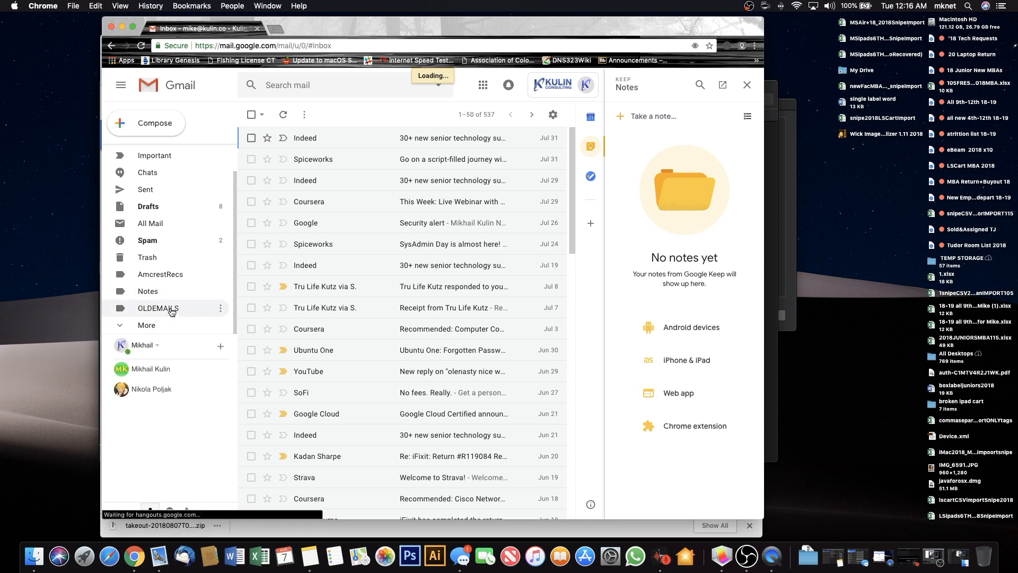
pyautogui.click(205, 304)
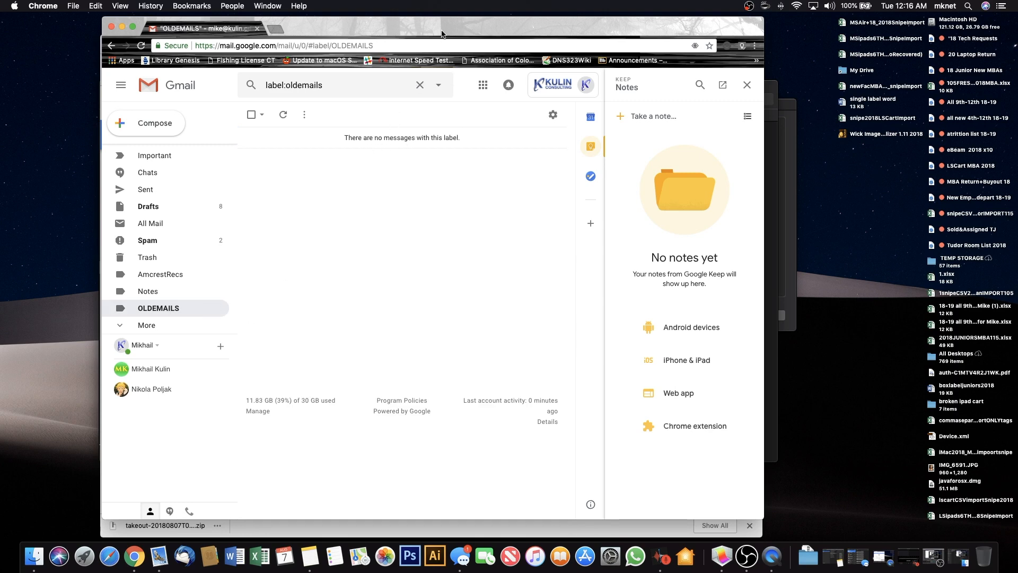
pyautogui.moveTo(444, 32)
pyautogui.mouseDown()
pyautogui.moveTo(444, 304)
pyautogui.moveTo(436, 39)
pyautogui.mouseUp()
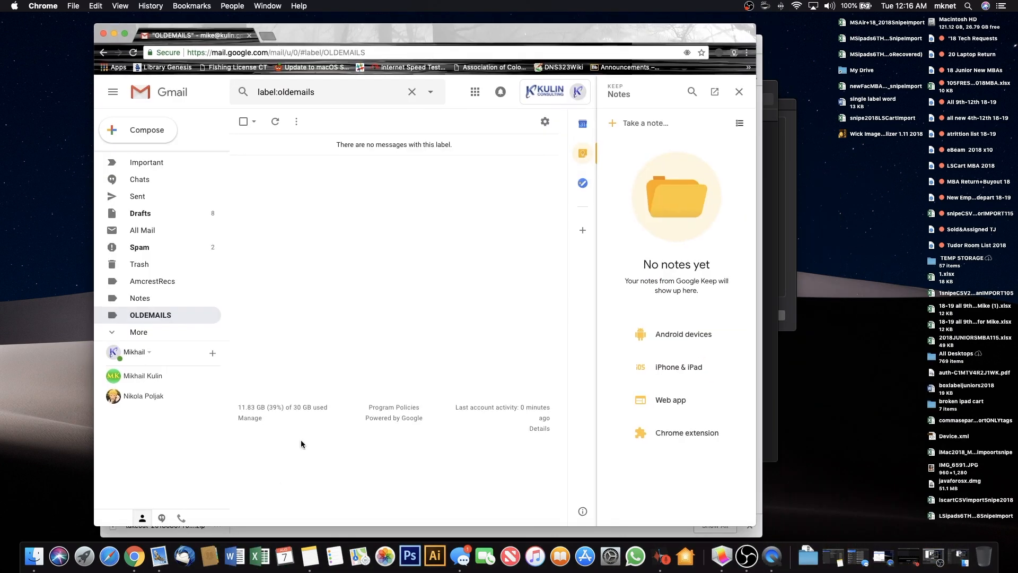
pyautogui.click(158, 556)
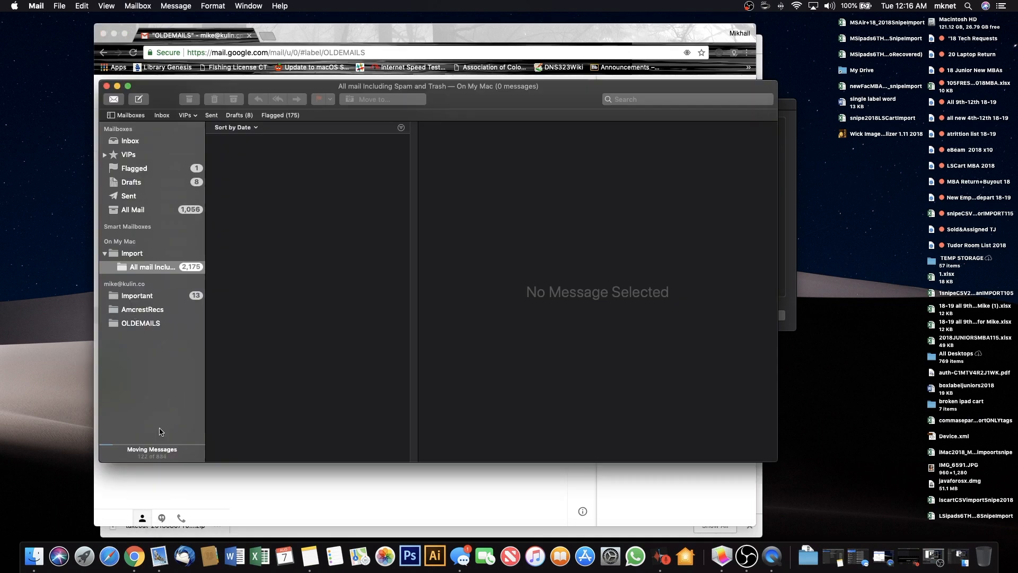